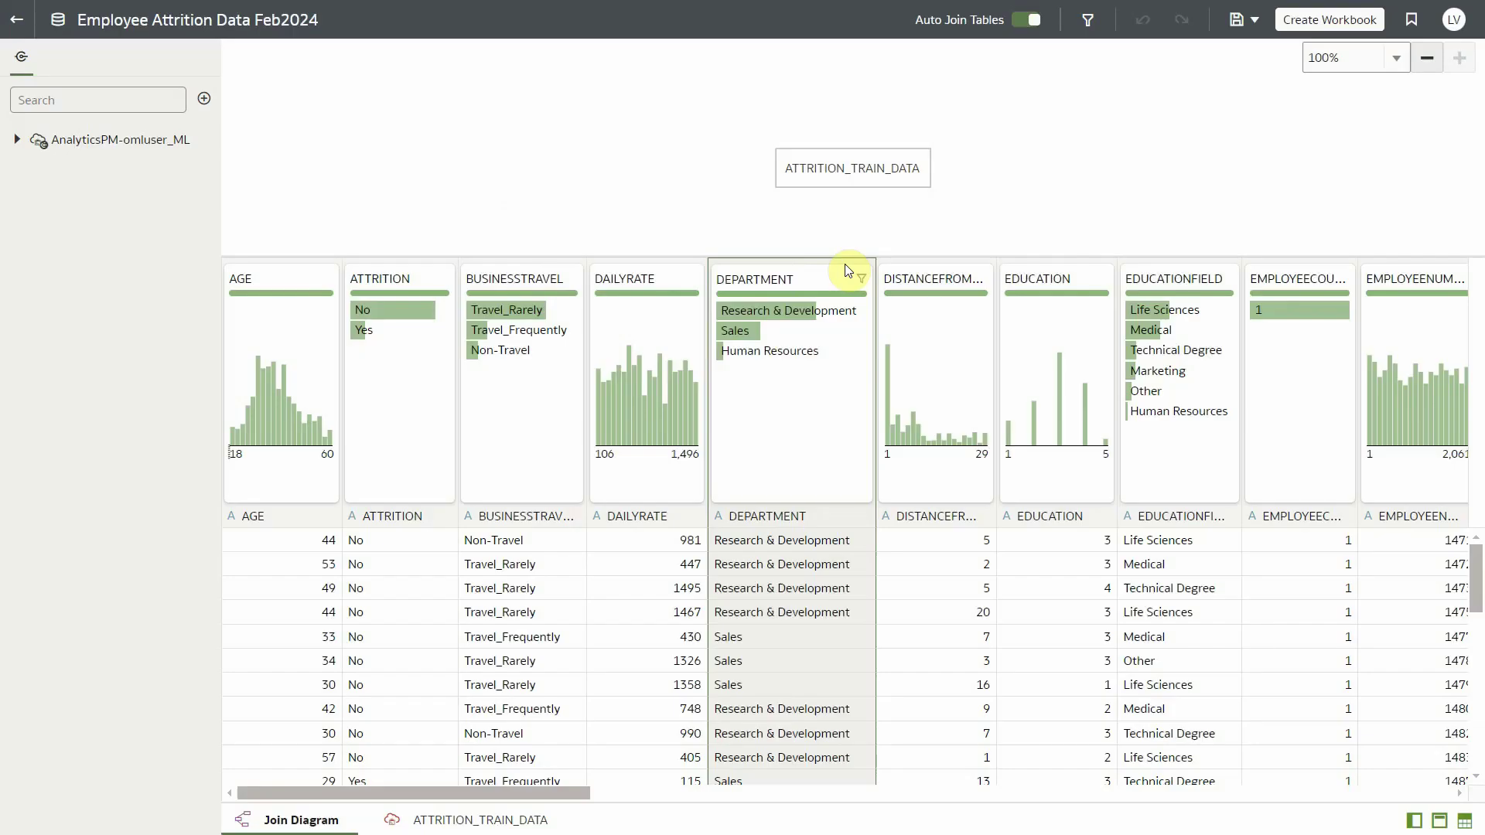
- Review the DEPARTMENT column profile, then leave the dataset for the home page
{"action": "left_click", "coordinate": [848, 272]}
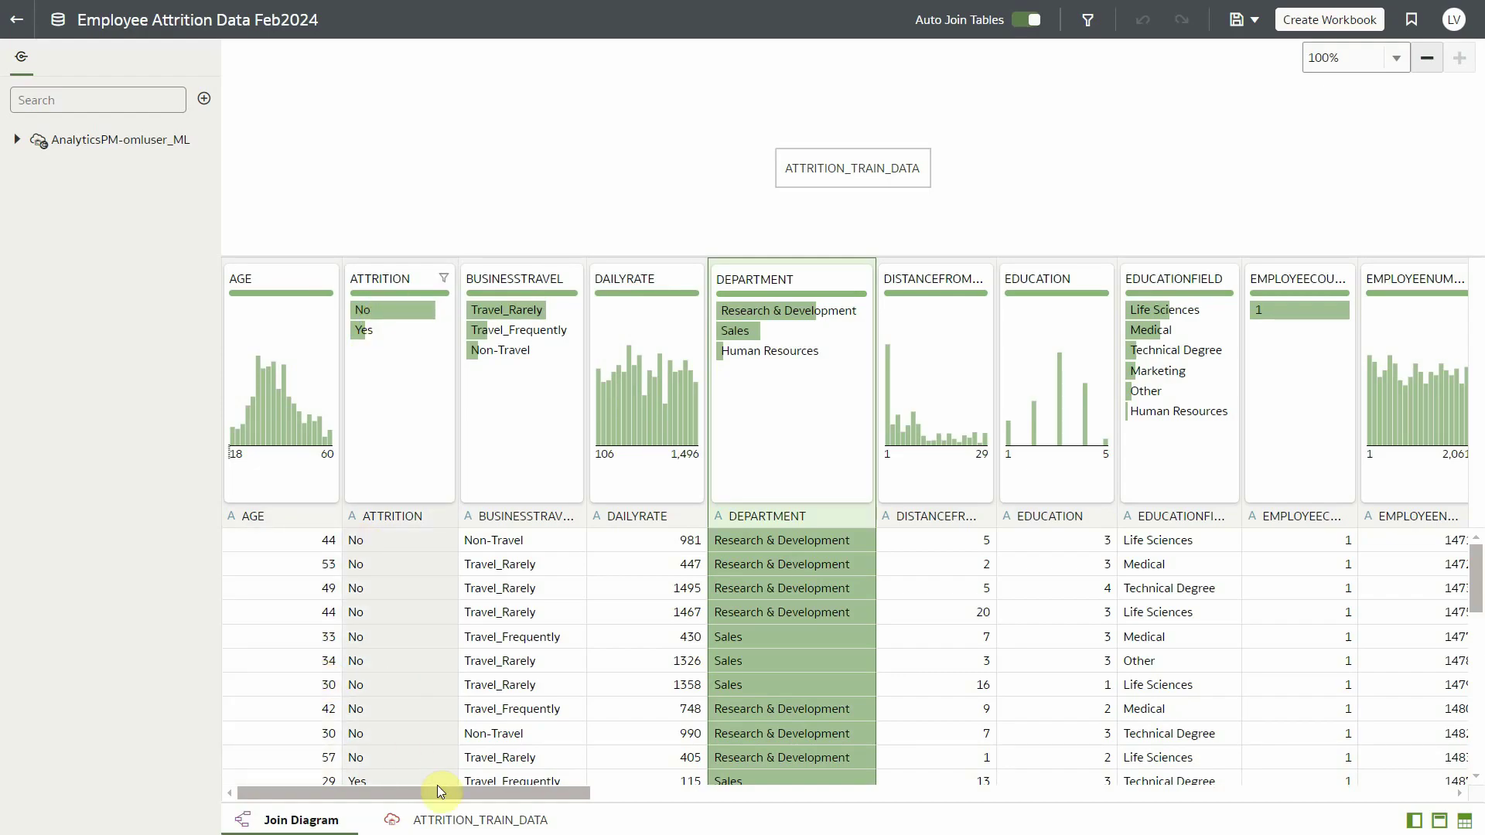
{"action": "left_click_drag", "start_coordinate": [443, 799], "coordinate": [703, 821]}
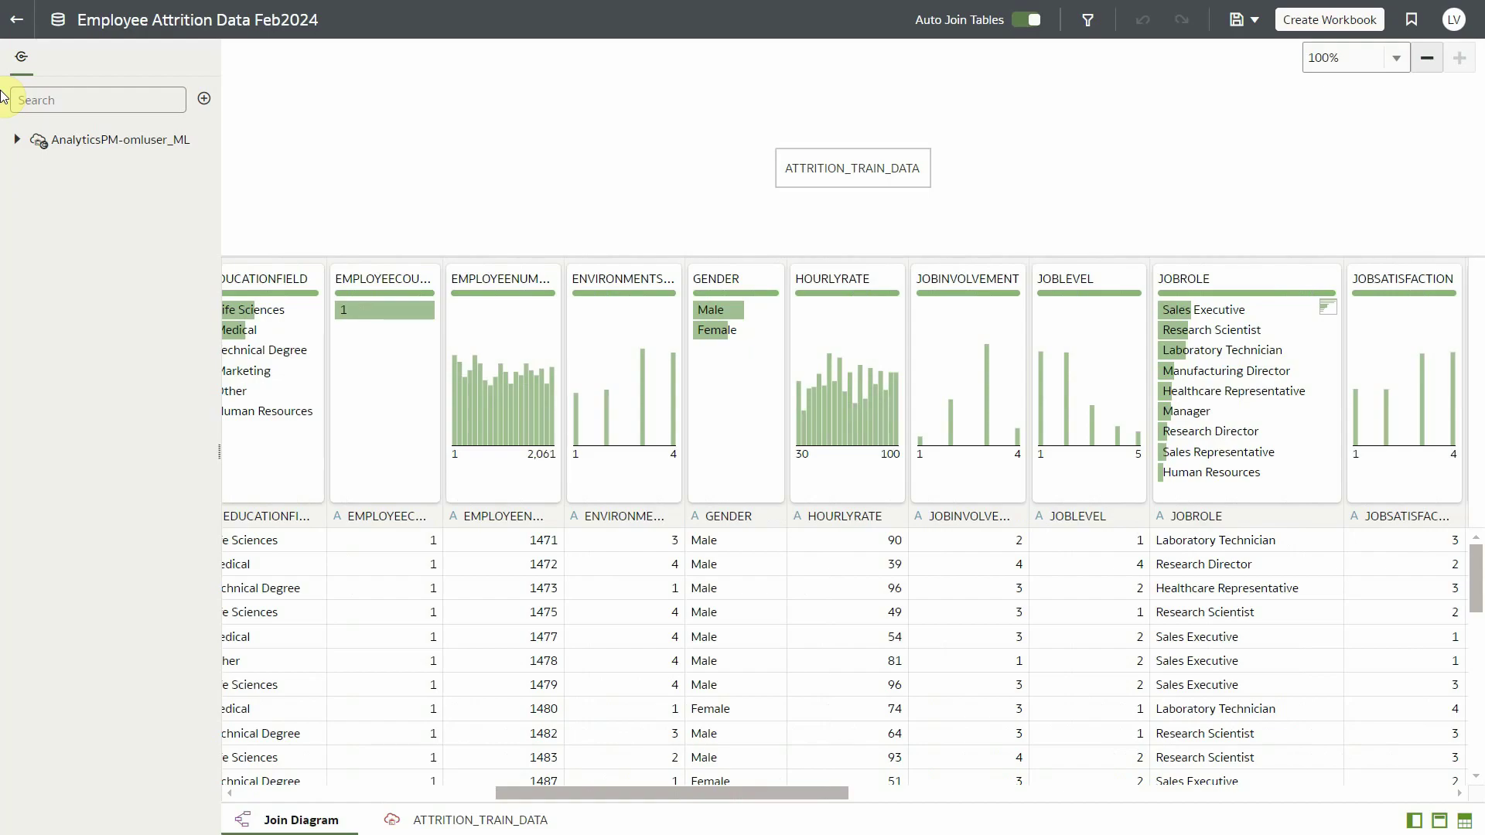
{"action": "left_click", "coordinate": [16, 19]}
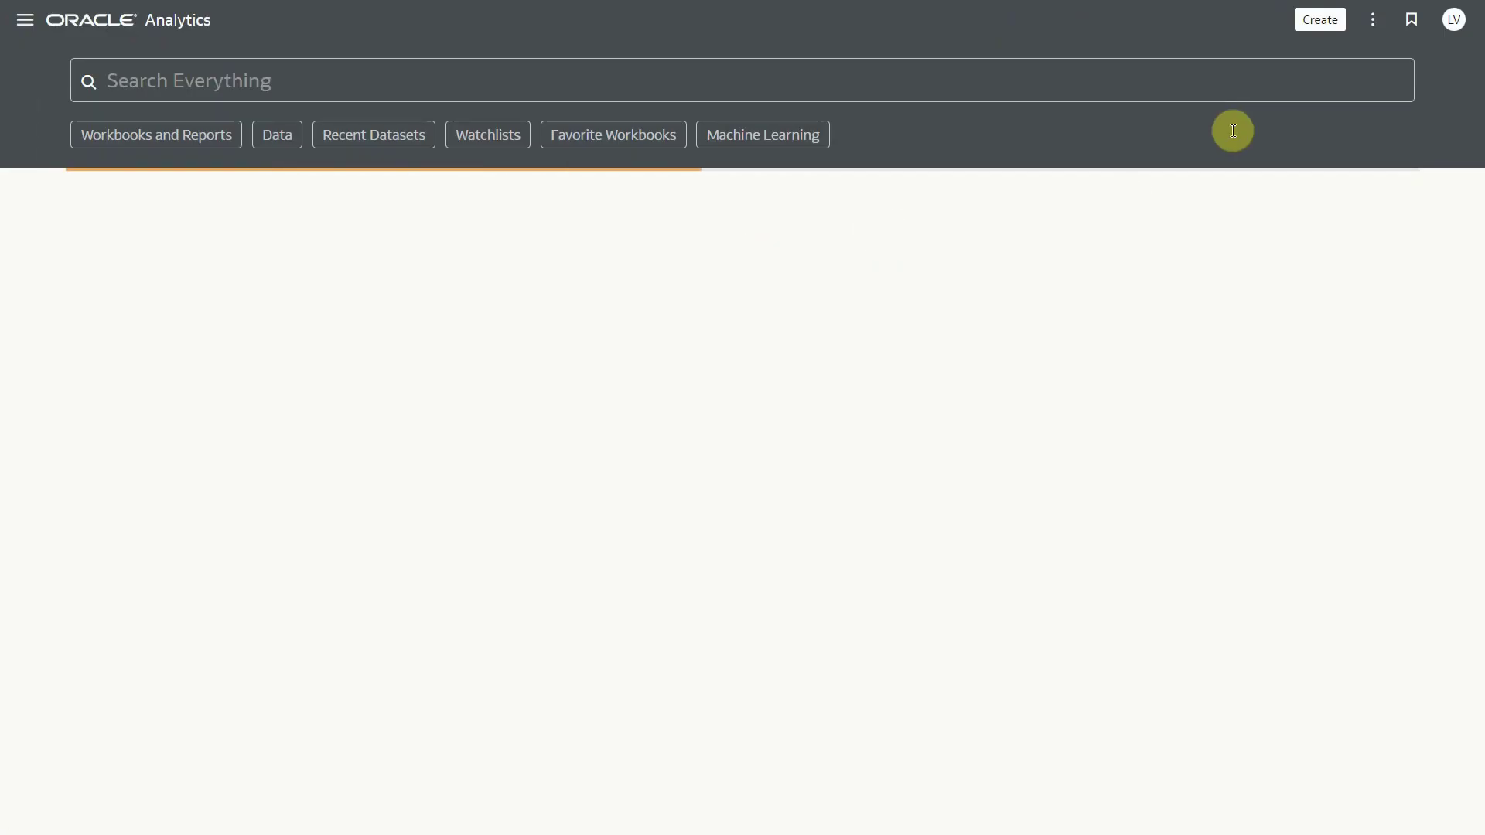
- Start a new data flow sourced from the Employee Attrition Data Feb2024 dataset
{"action": "left_click", "coordinate": [1322, 17]}
{"action": "left_click", "coordinate": [1300, 120]}
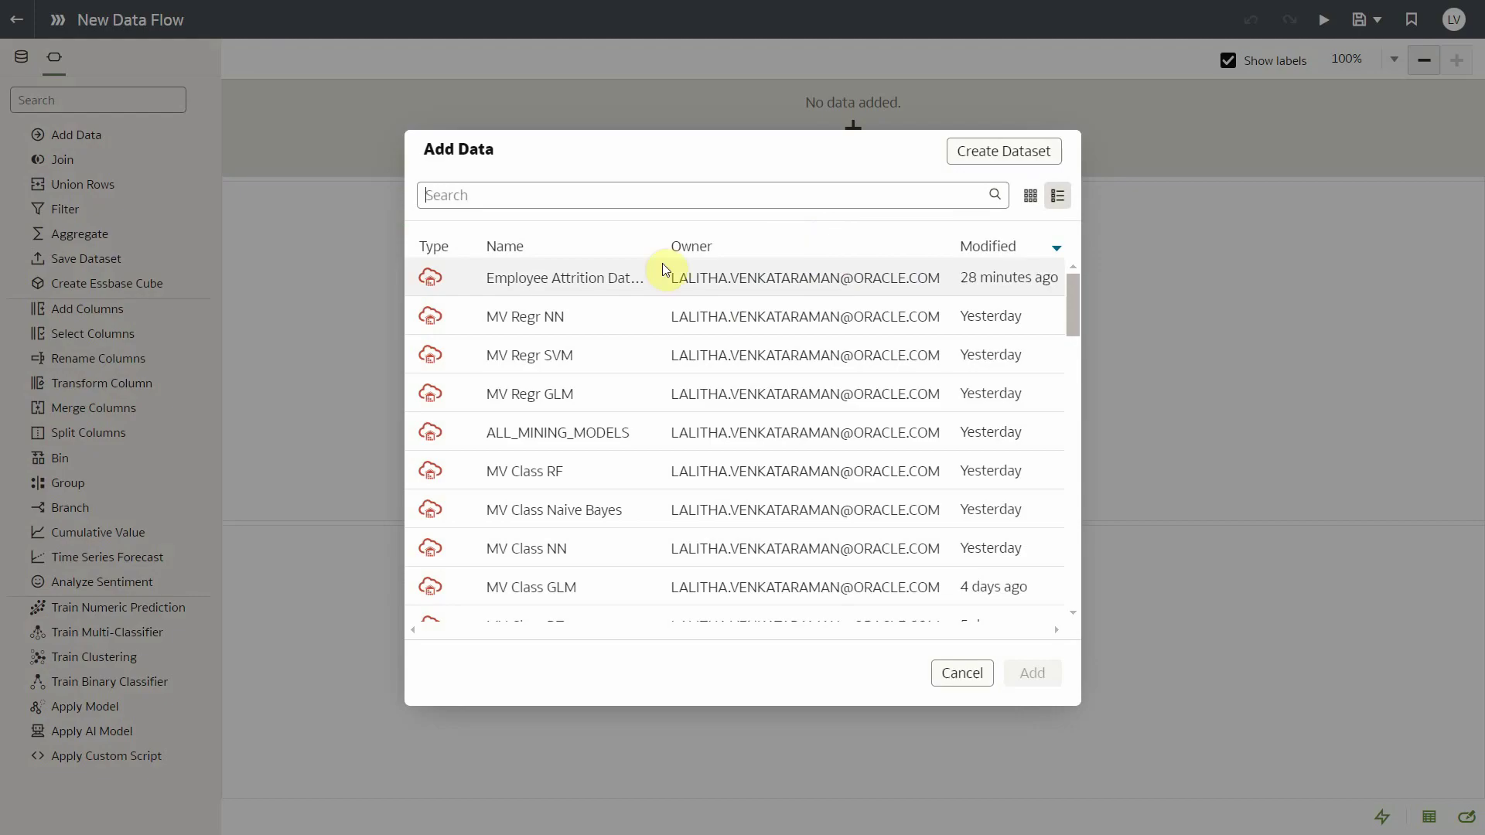
{"action": "double_click", "coordinate": [623, 277]}
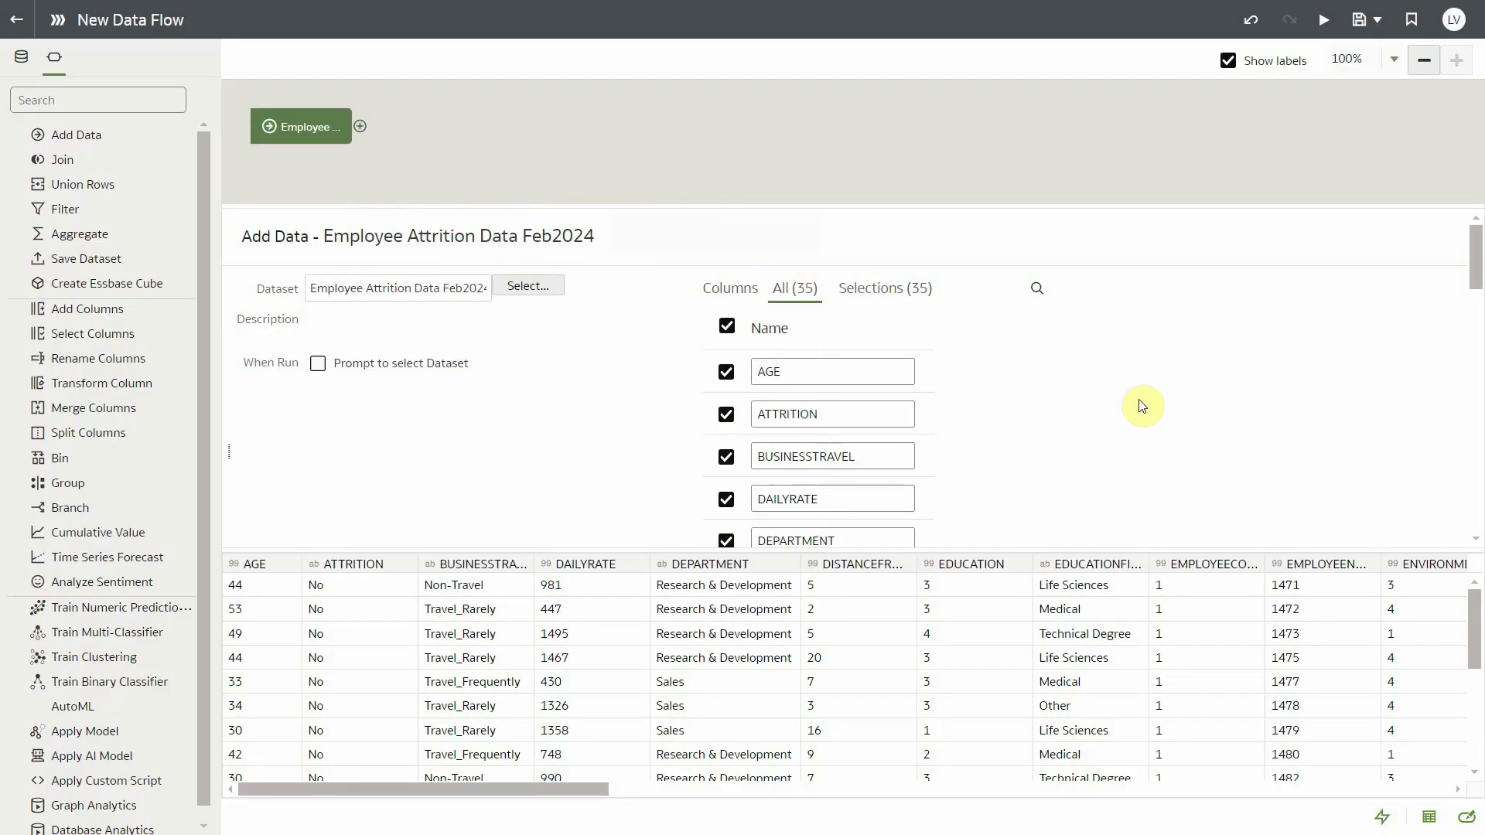
{"action": "scroll", "coordinate": [995, 374], "scroll_direction": "down", "scroll_amount": 3}
{"action": "scroll", "coordinate": [991, 374], "scroll_direction": "up", "scroll_amount": 3}
- Add an AutoML training step with ATTRITION as the target column
{"action": "left_click", "coordinate": [360, 126]}
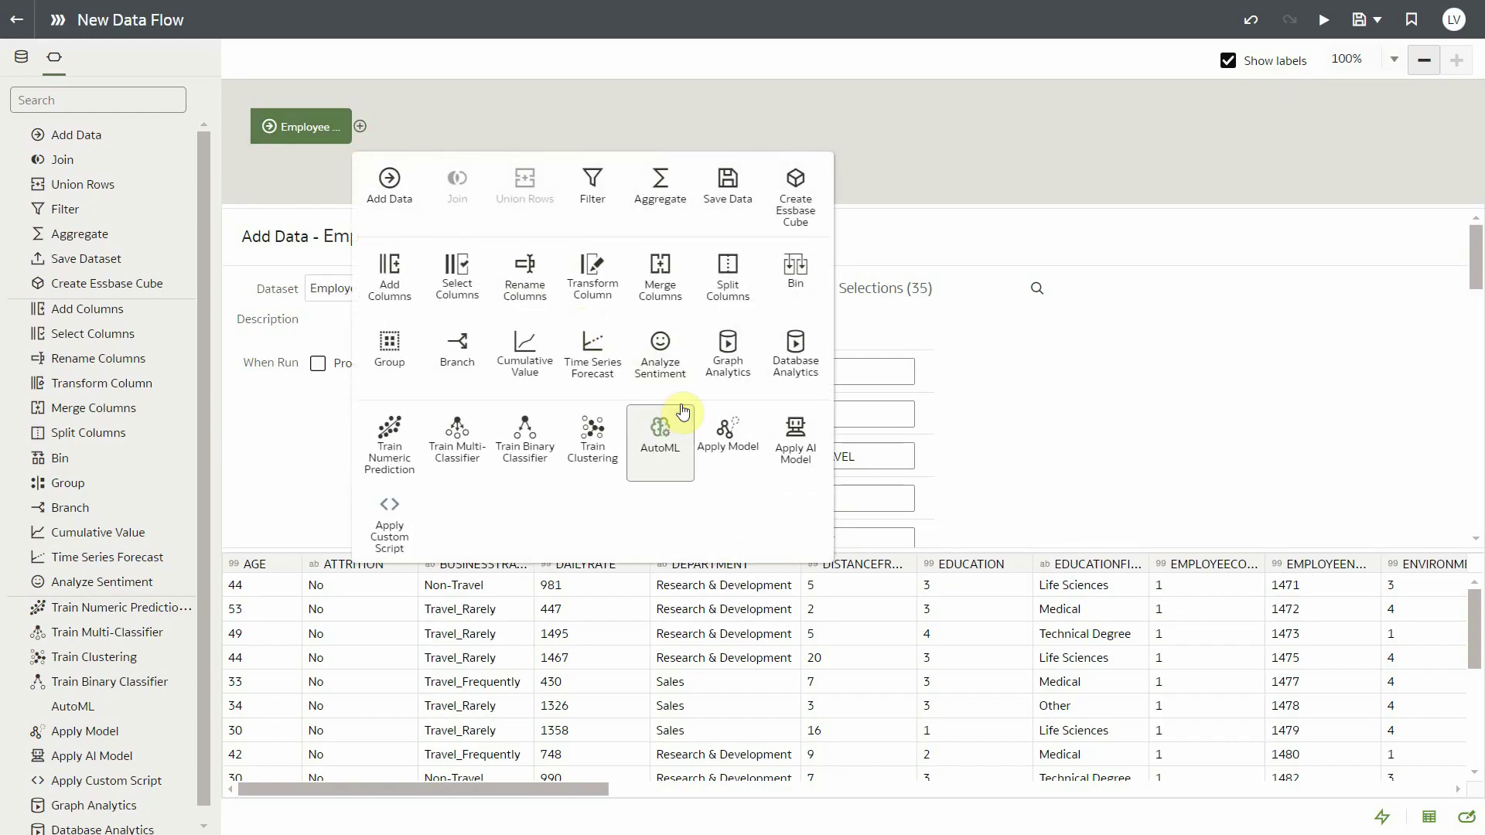
{"action": "left_click", "coordinate": [681, 421]}
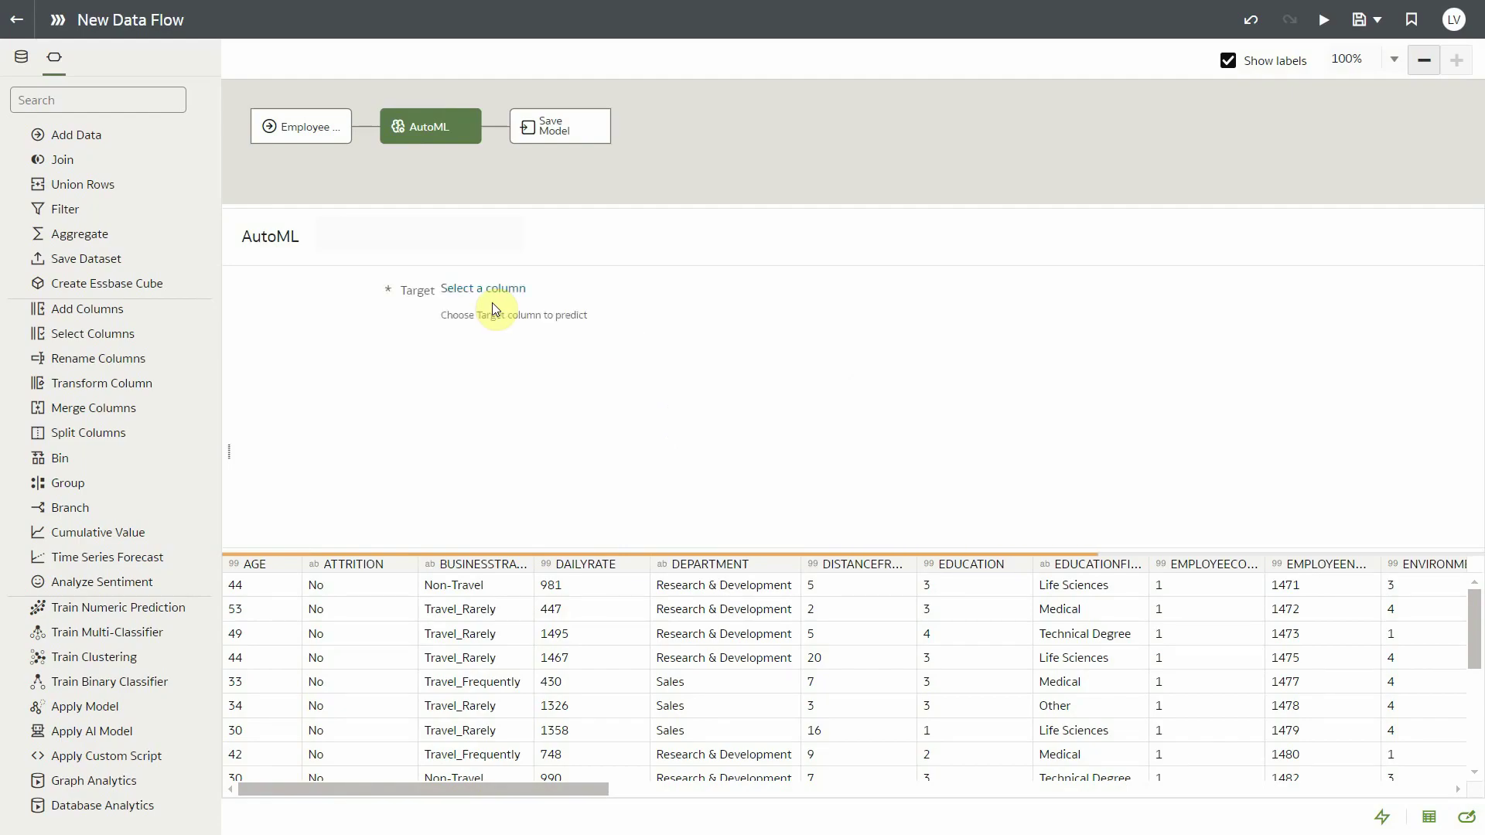
{"action": "left_click", "coordinate": [479, 288]}
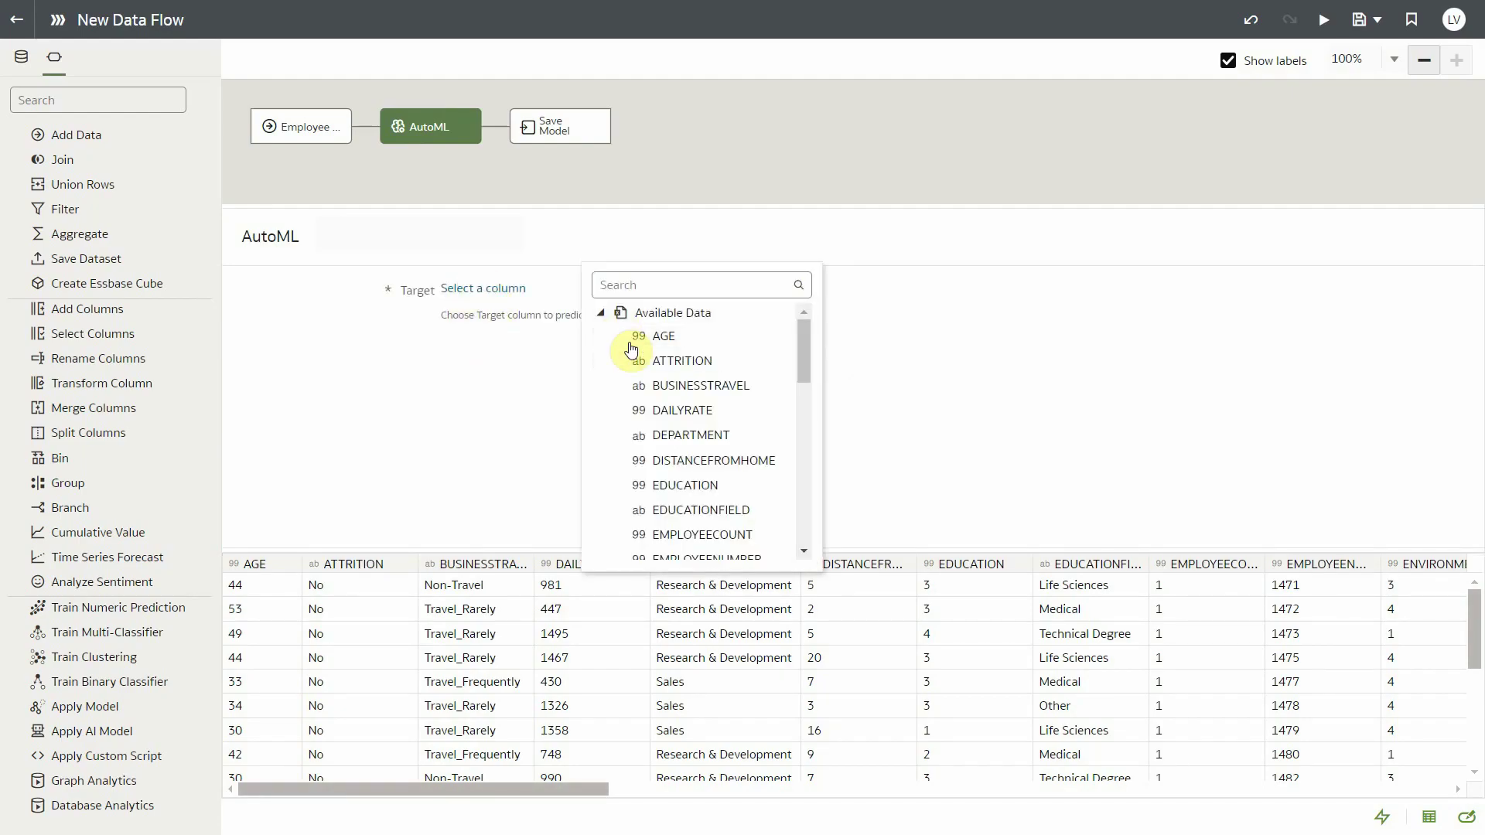
{"action": "left_click", "coordinate": [661, 360]}
- Name the saved model 'Demo model' and run the data flow
{"action": "left_click", "coordinate": [547, 130]}
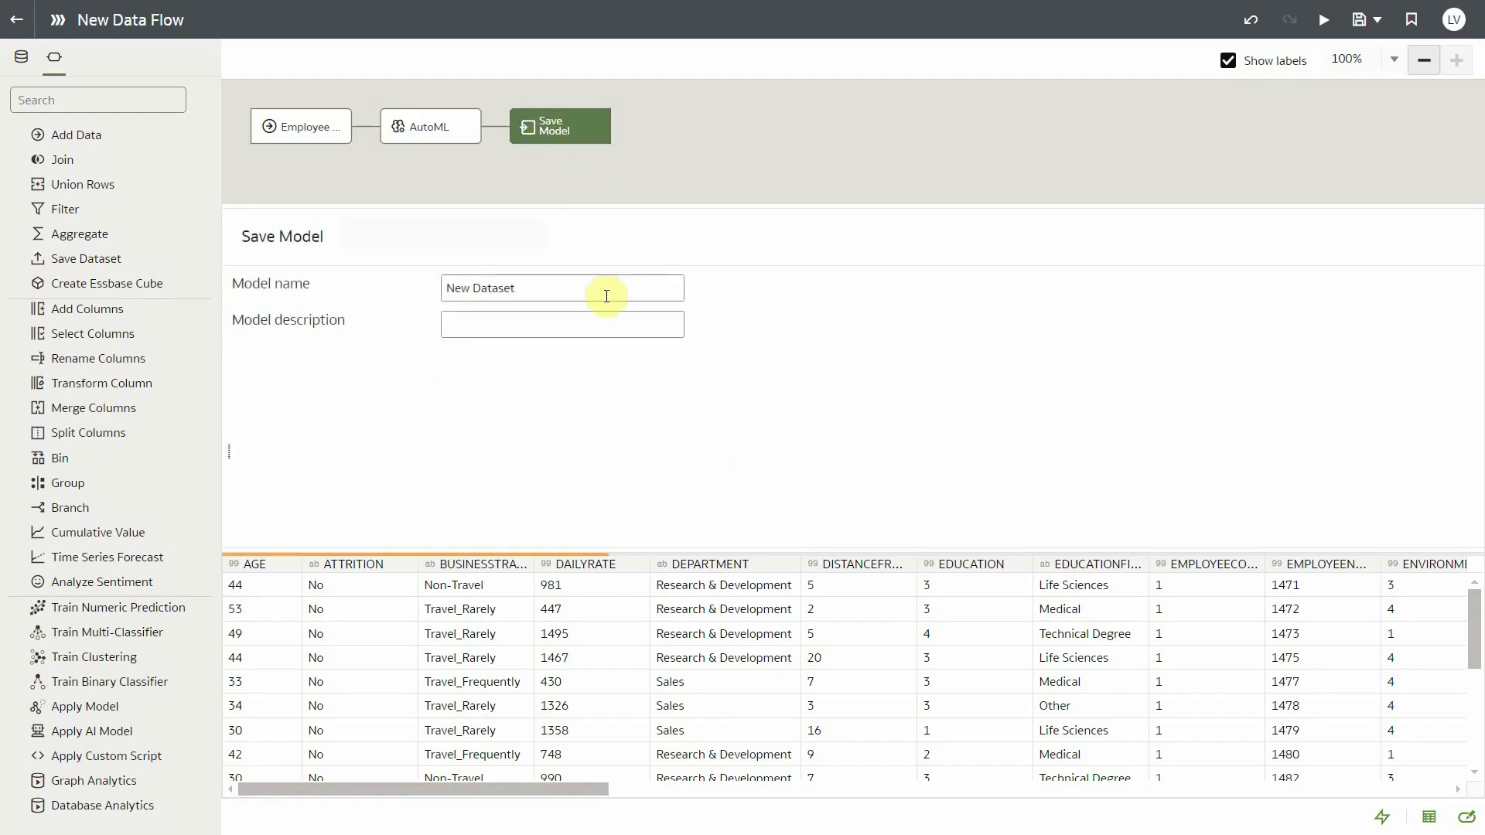
{"action": "triple_click", "coordinate": [583, 288]}
{"action": "type", "text": "Demo model"}
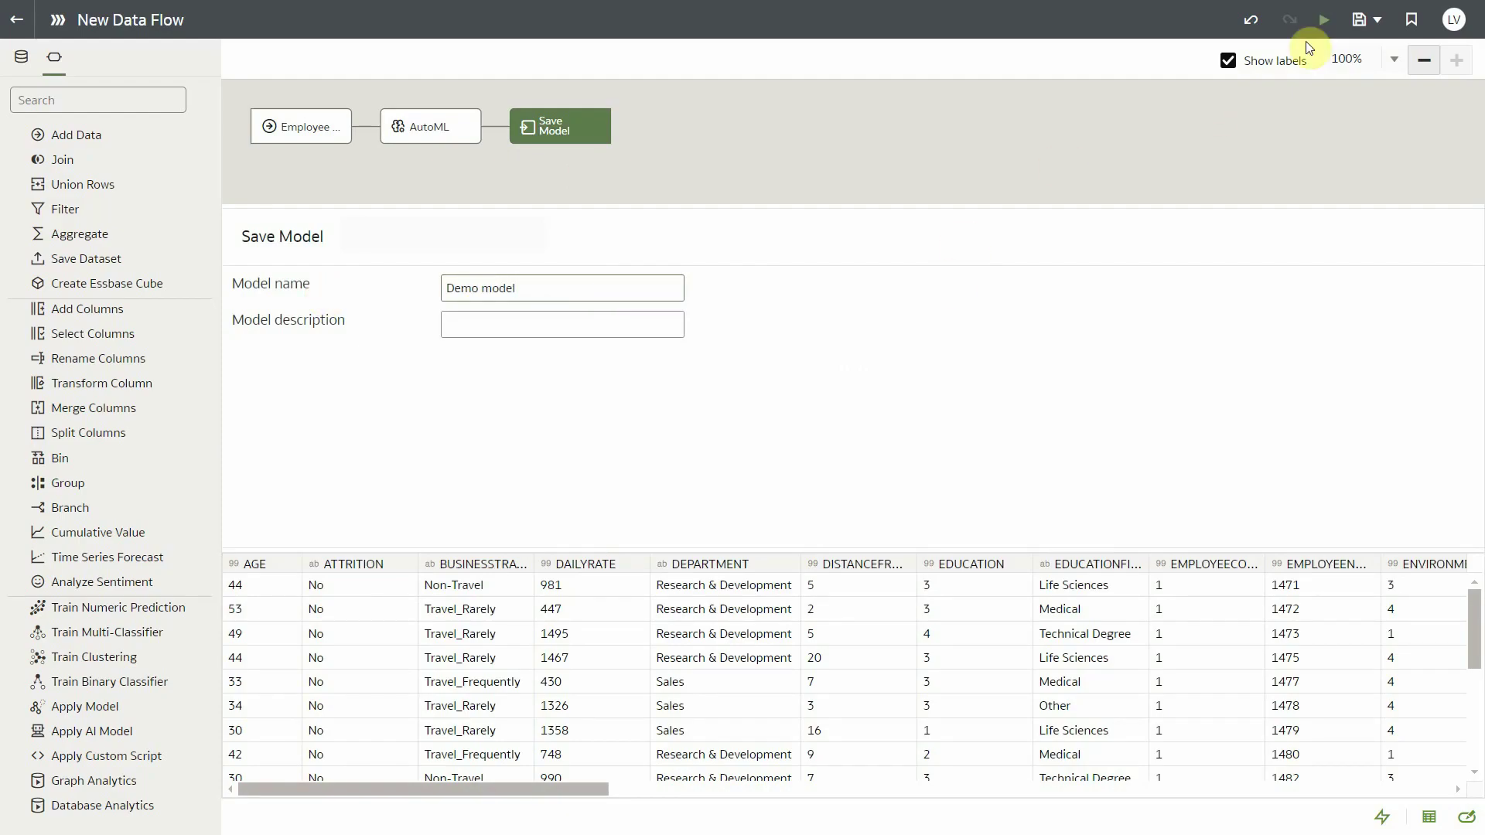
{"action": "left_click", "coordinate": [1324, 20]}
- Save the data flow as 'Train AutoML model' and let it run
{"action": "type", "text": "Train AutoML model"}
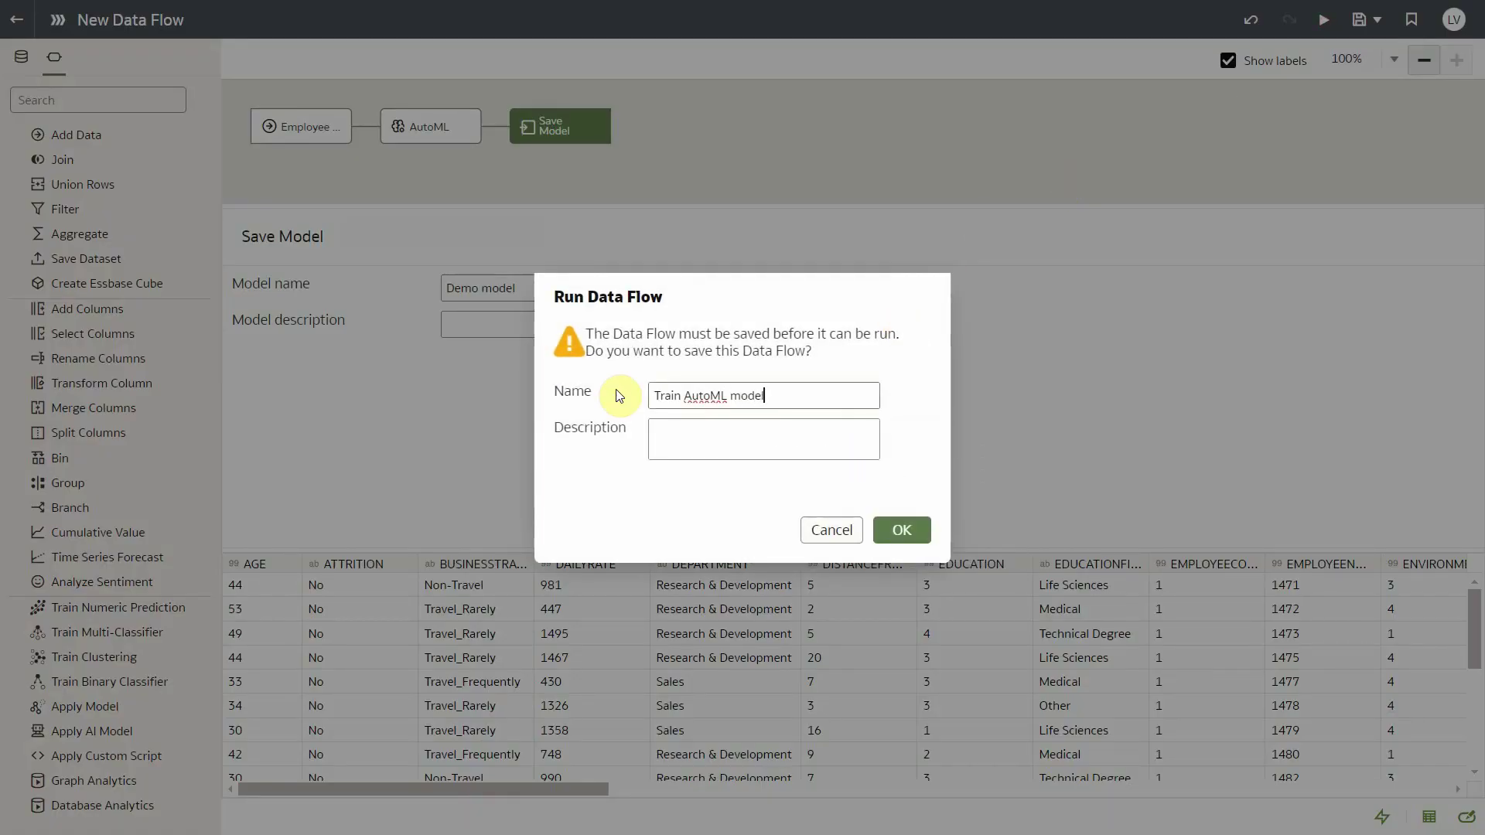
{"action": "left_click", "coordinate": [902, 529]}
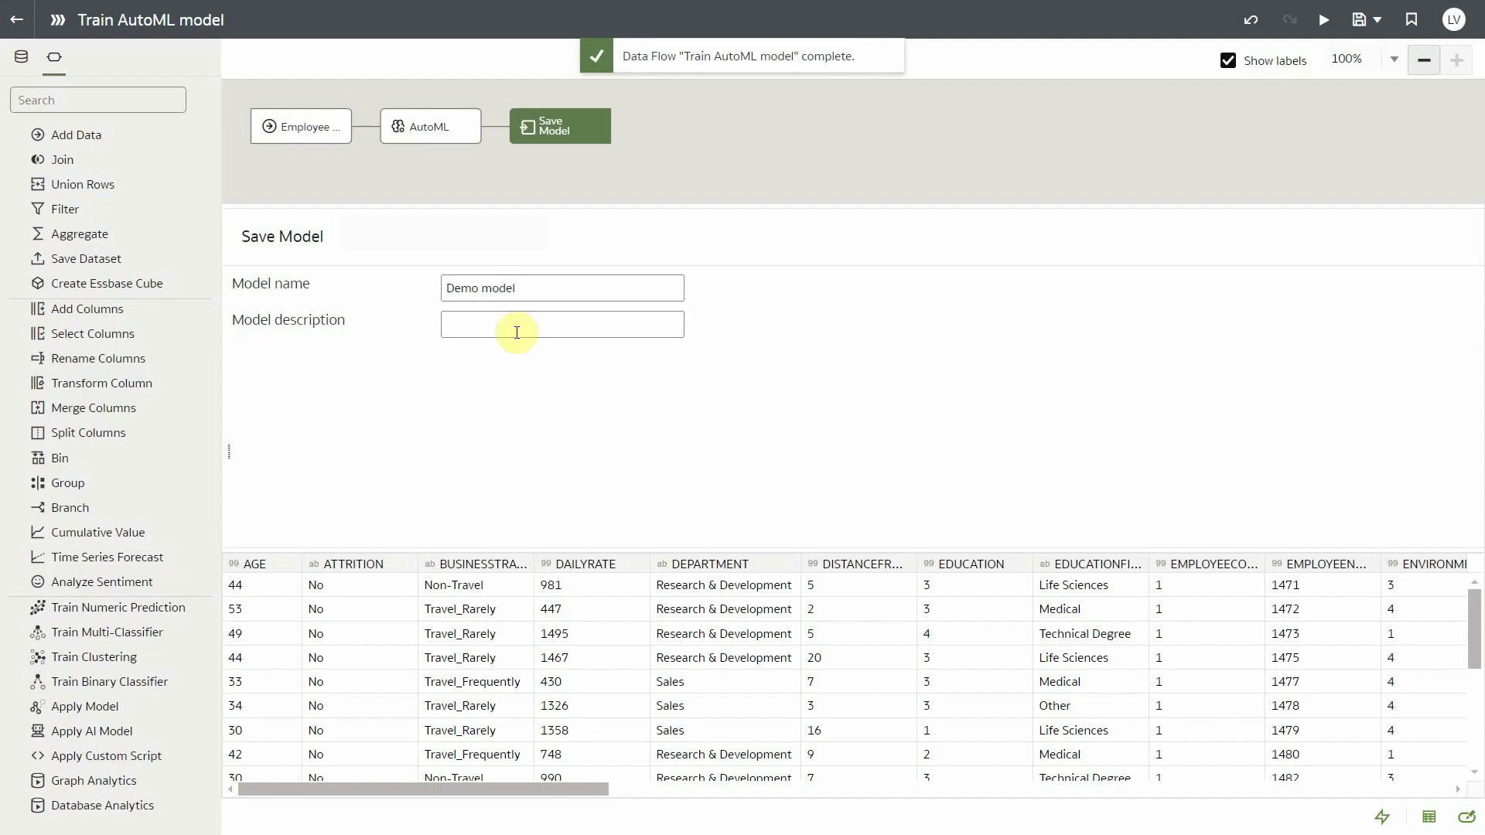
- Inspect Demo model from Machine Learning and view its Quality tab: 76% accuracy, F1 0.53
{"action": "left_click", "coordinate": [22, 23]}
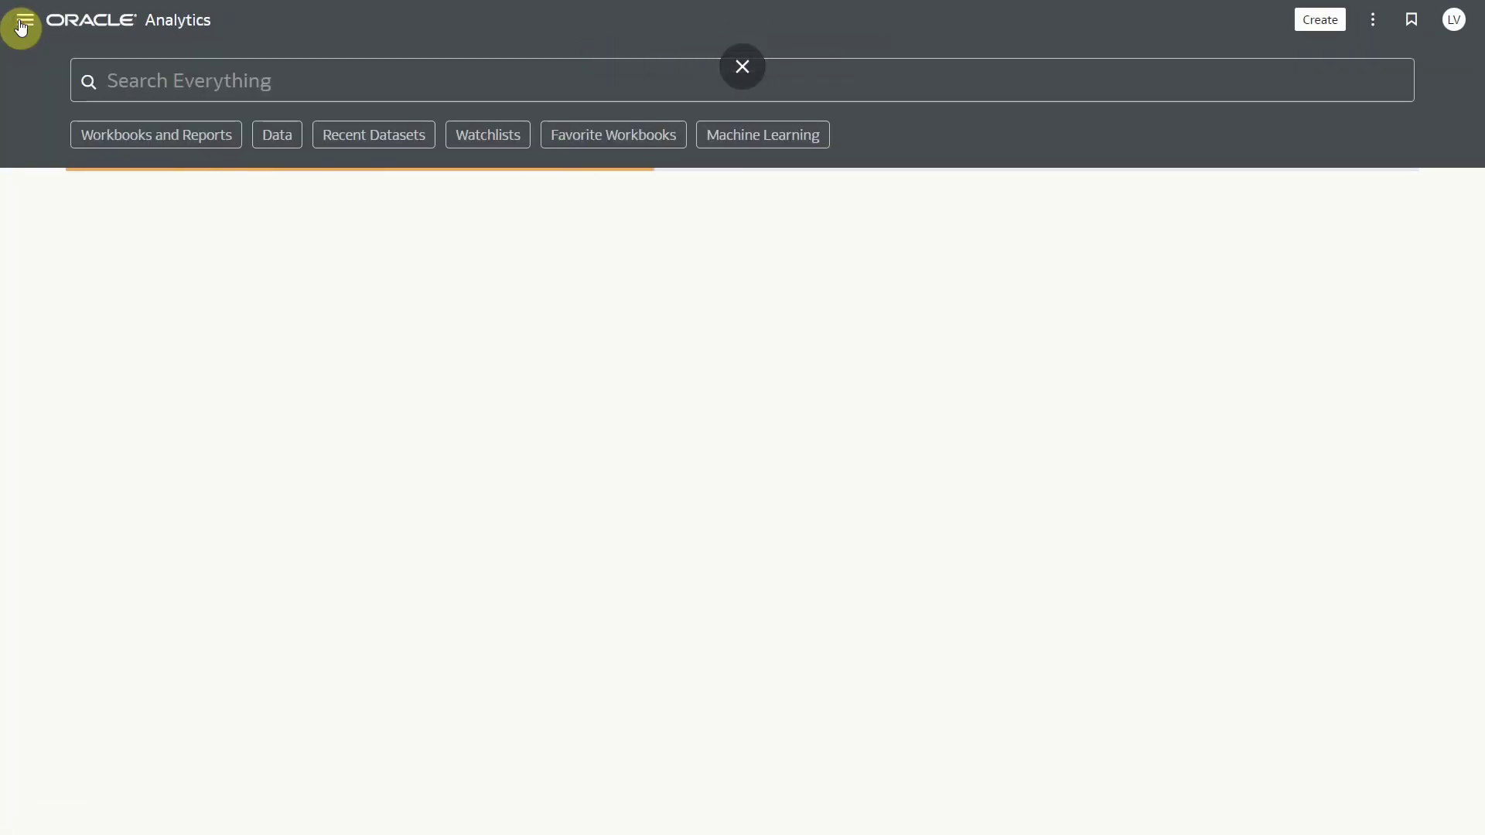
{"action": "left_click", "coordinate": [106, 232]}
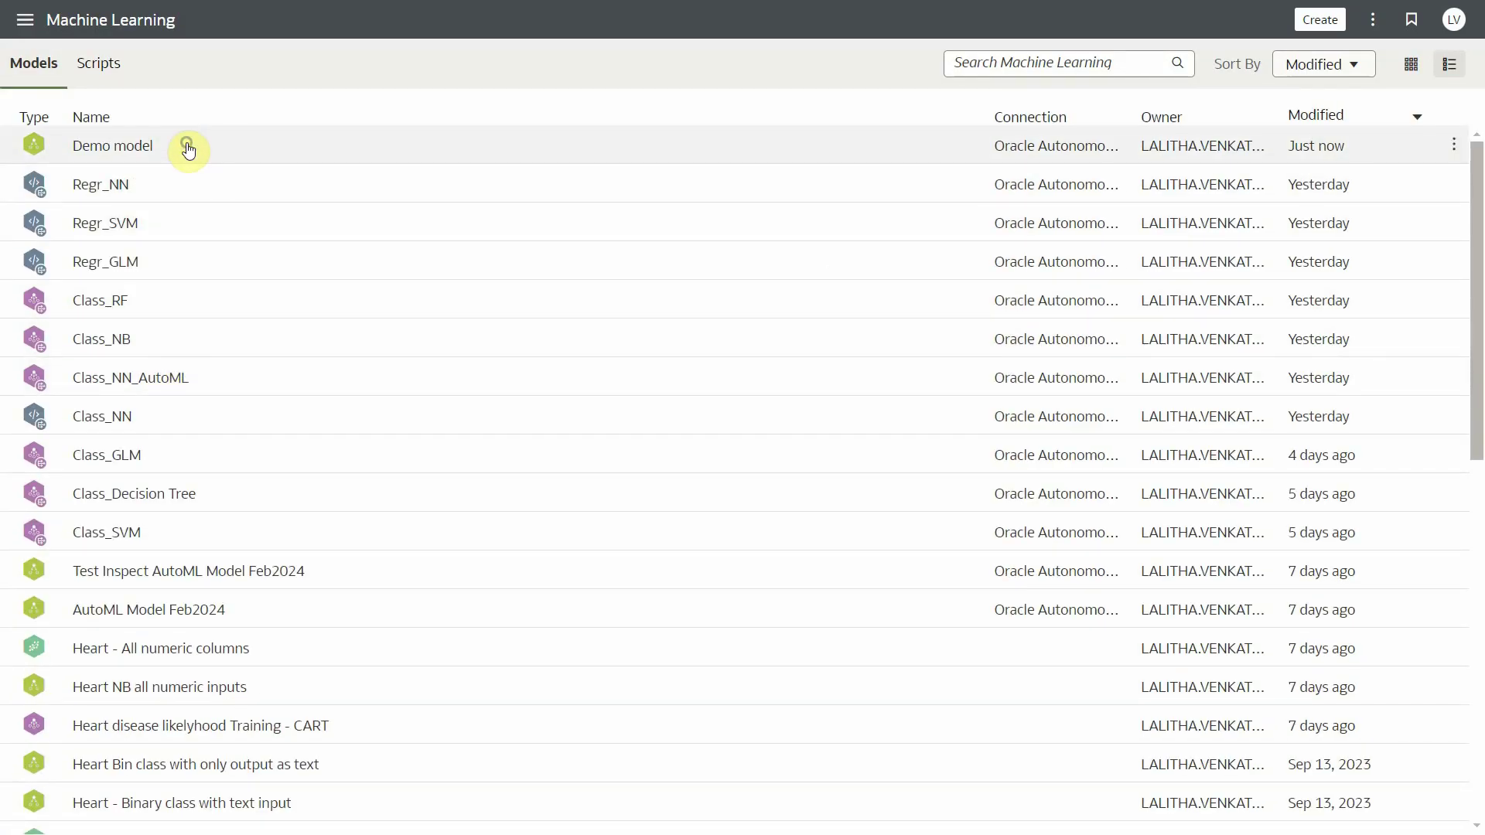
{"action": "right_click", "coordinate": [189, 150]}
{"action": "left_click", "coordinate": [211, 157]}
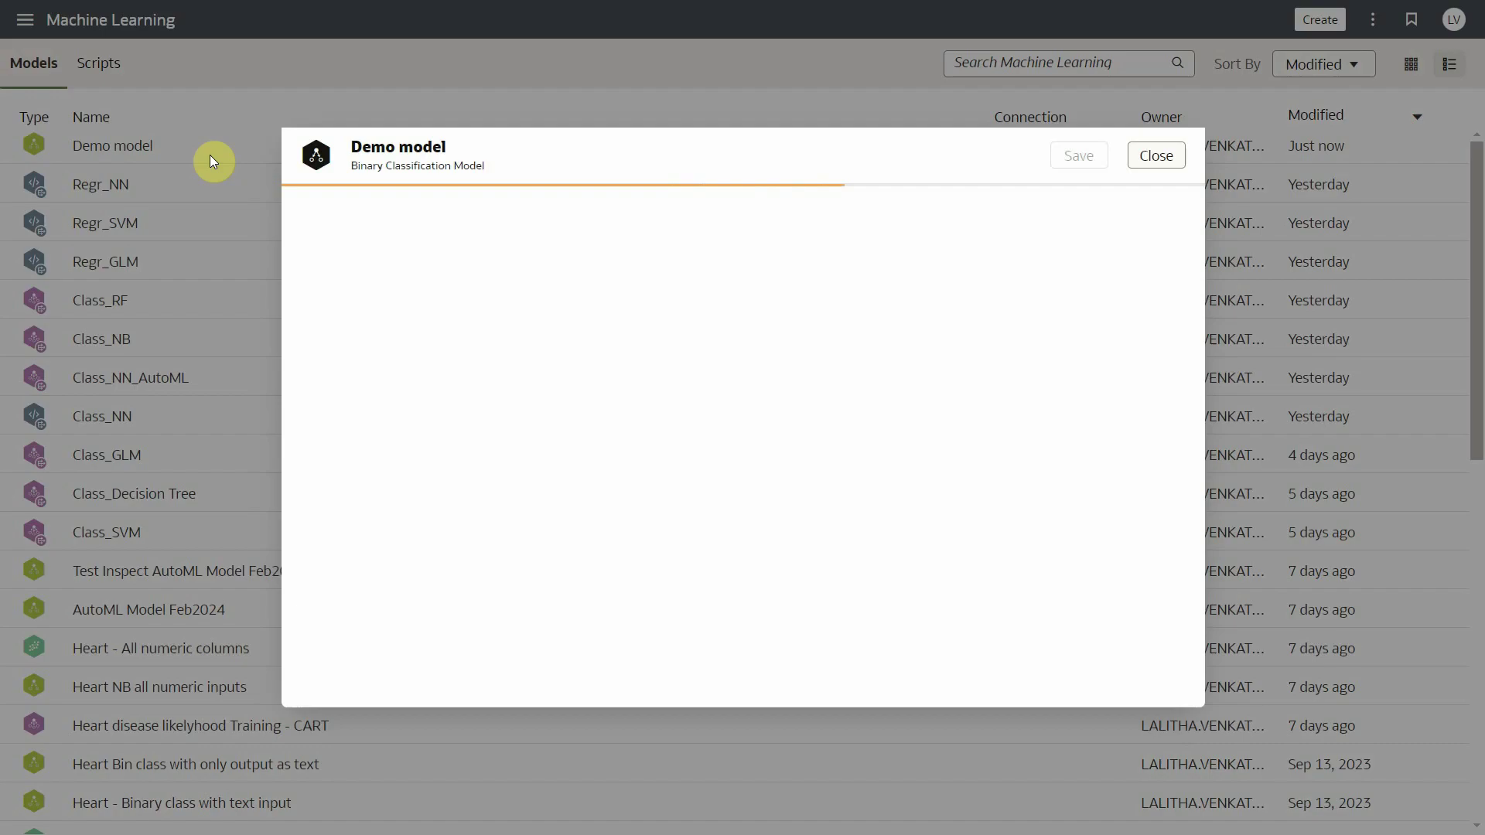
{"action": "left_click", "coordinate": [327, 261]}
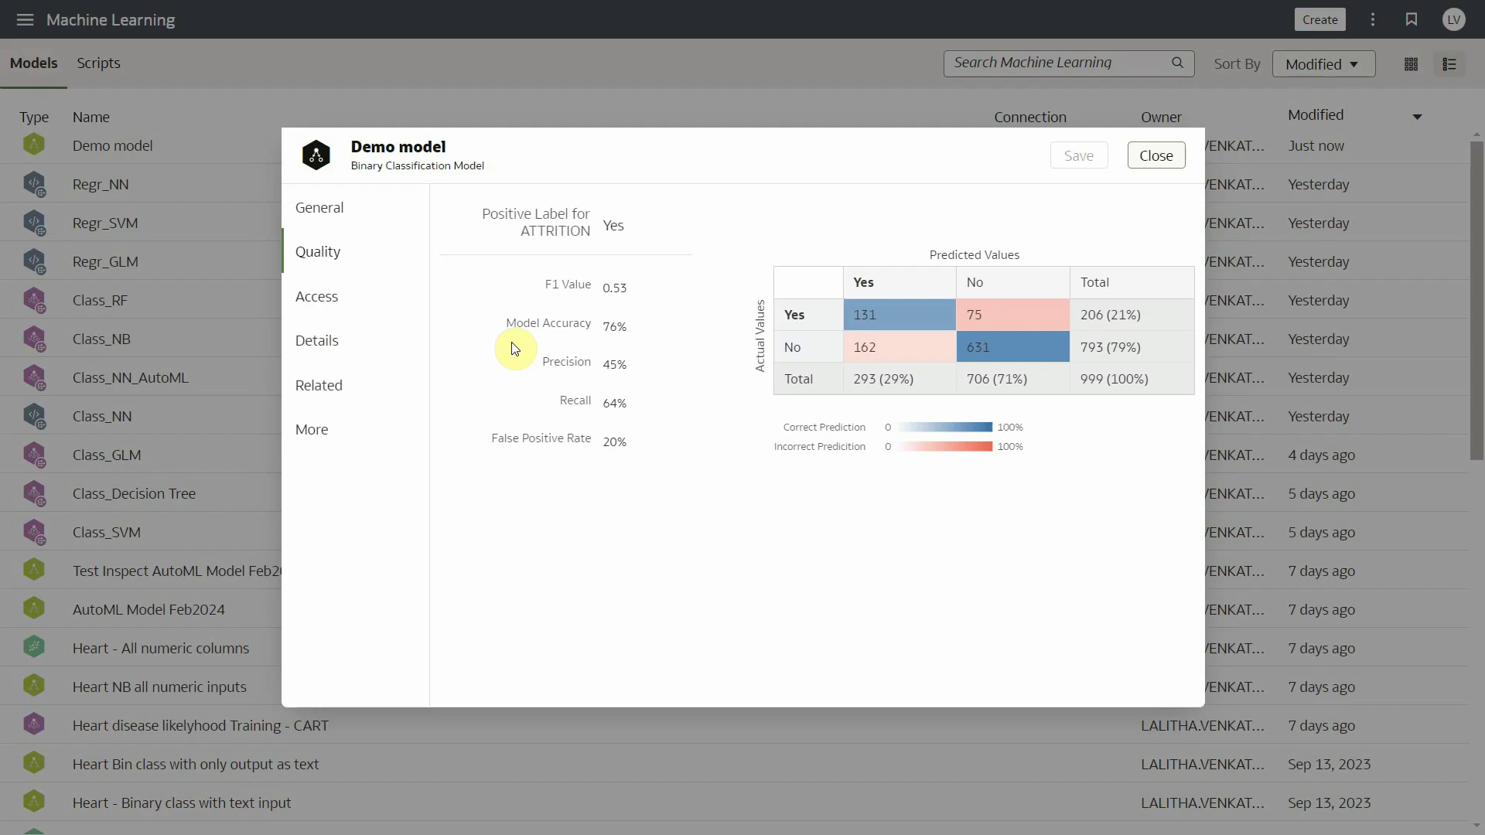
- Browse Demo model's Details and Input Columns list, then close the inspection
{"action": "left_click", "coordinate": [324, 345]}
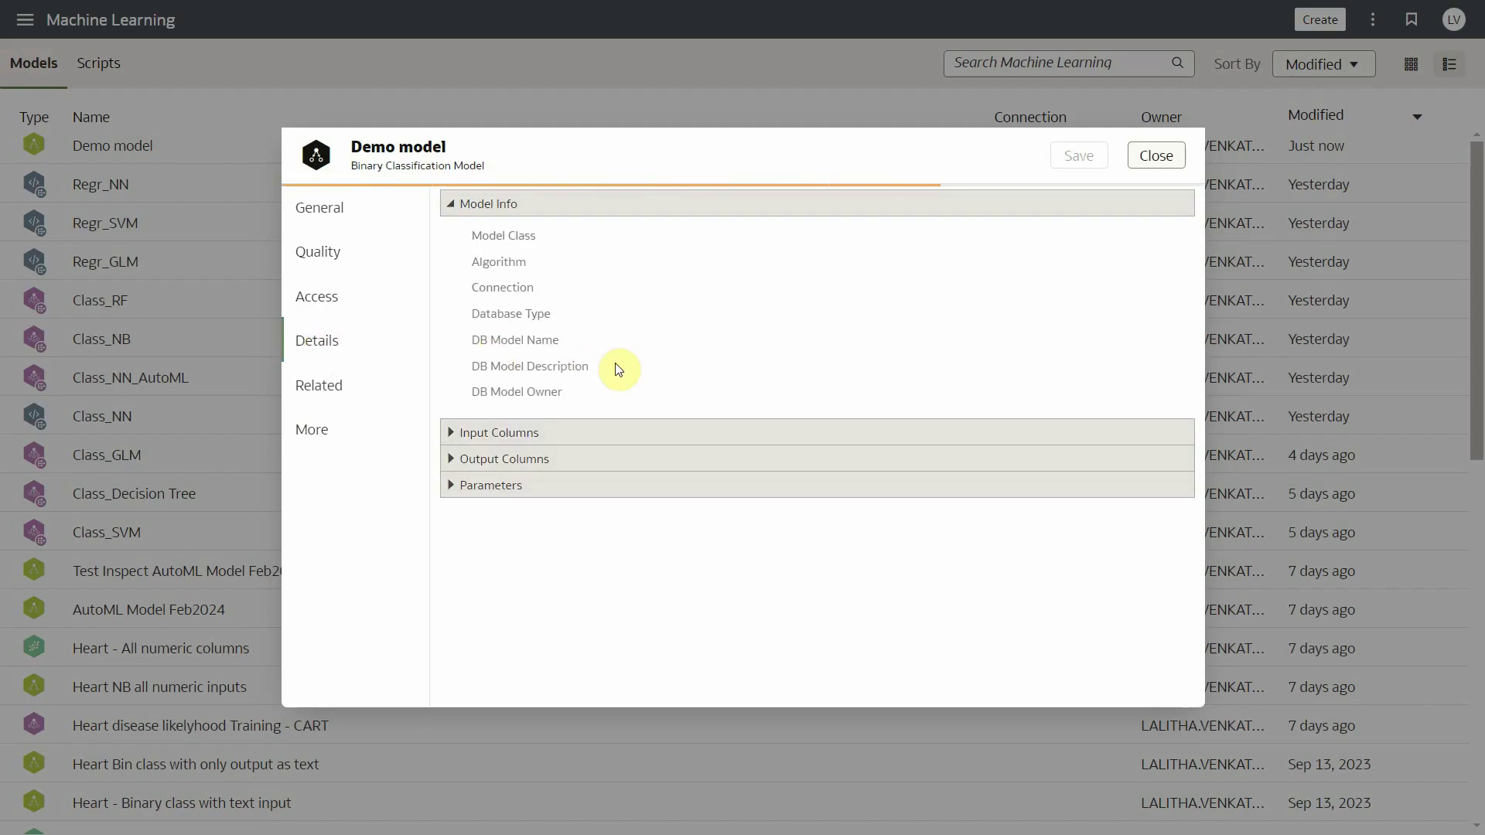
{"action": "left_click", "coordinate": [459, 460]}
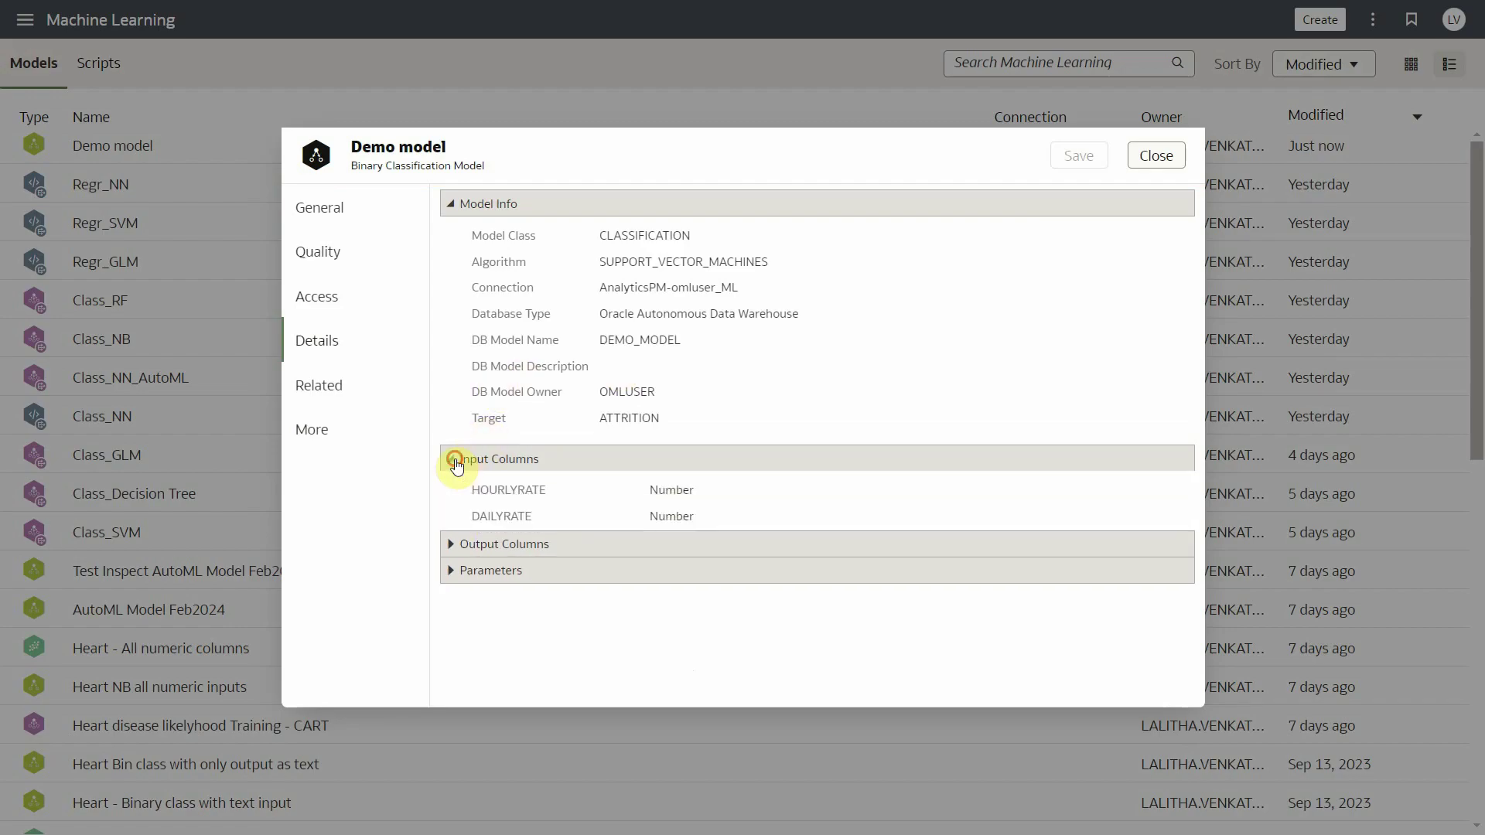
{"action": "scroll", "coordinate": [671, 565], "scroll_direction": "down", "scroll_amount": 1}
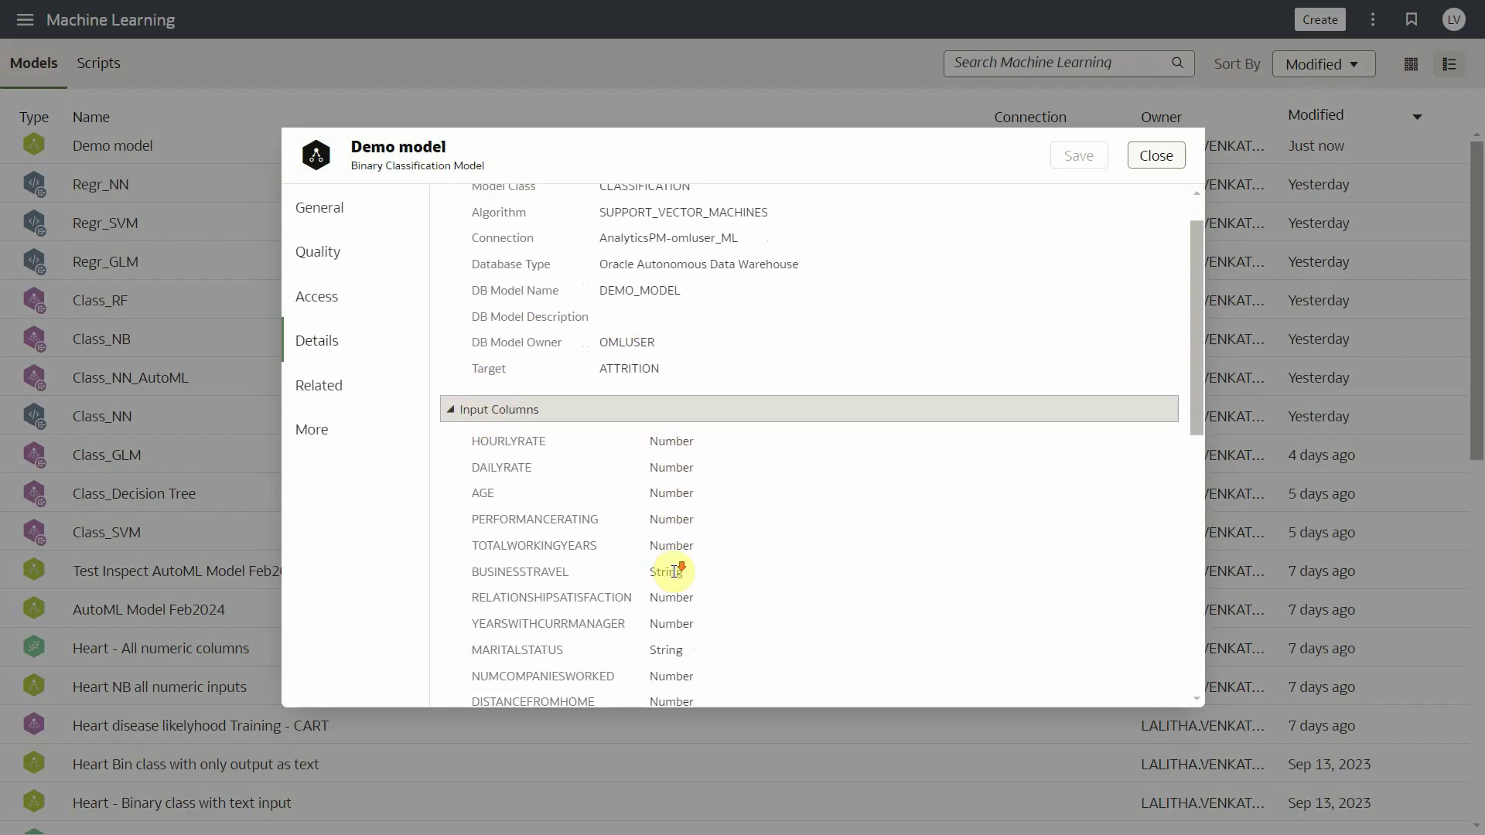
{"action": "scroll", "coordinate": [673, 571], "scroll_direction": "down", "scroll_amount": 2}
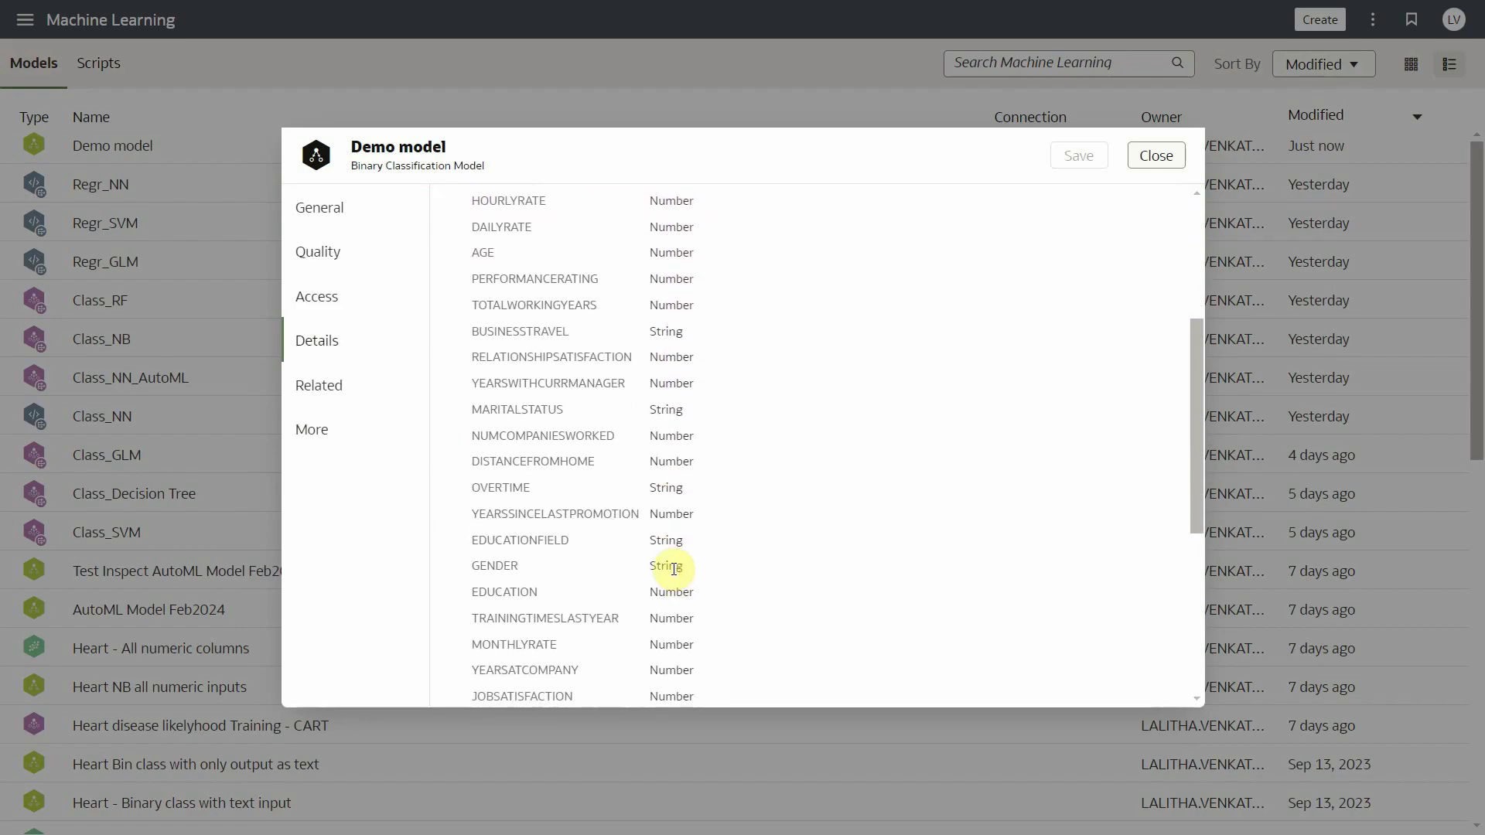
{"action": "scroll", "coordinate": [673, 568], "scroll_direction": "down", "scroll_amount": 3}
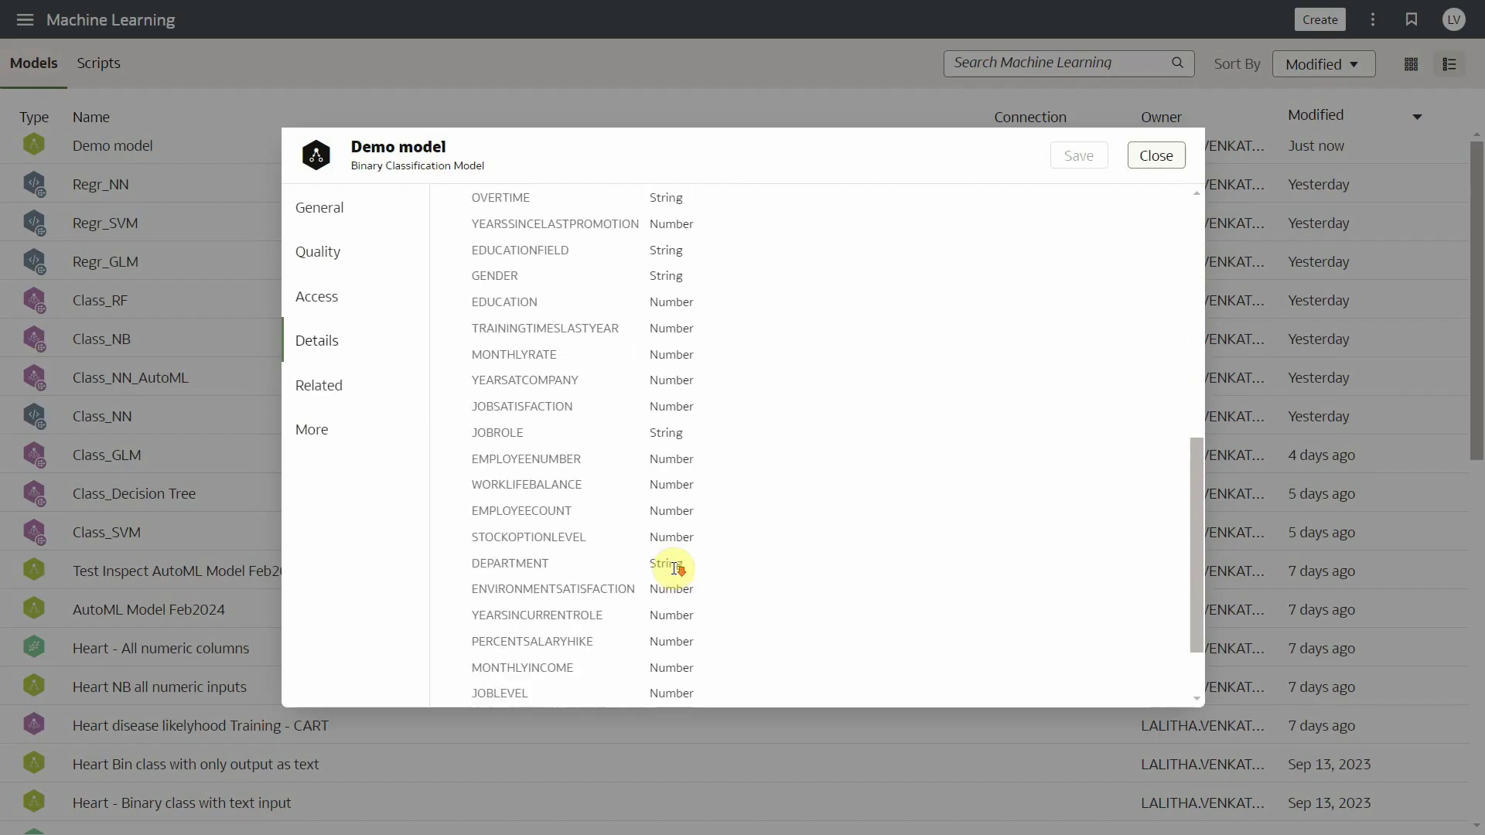
{"action": "left_click", "coordinate": [1168, 164]}
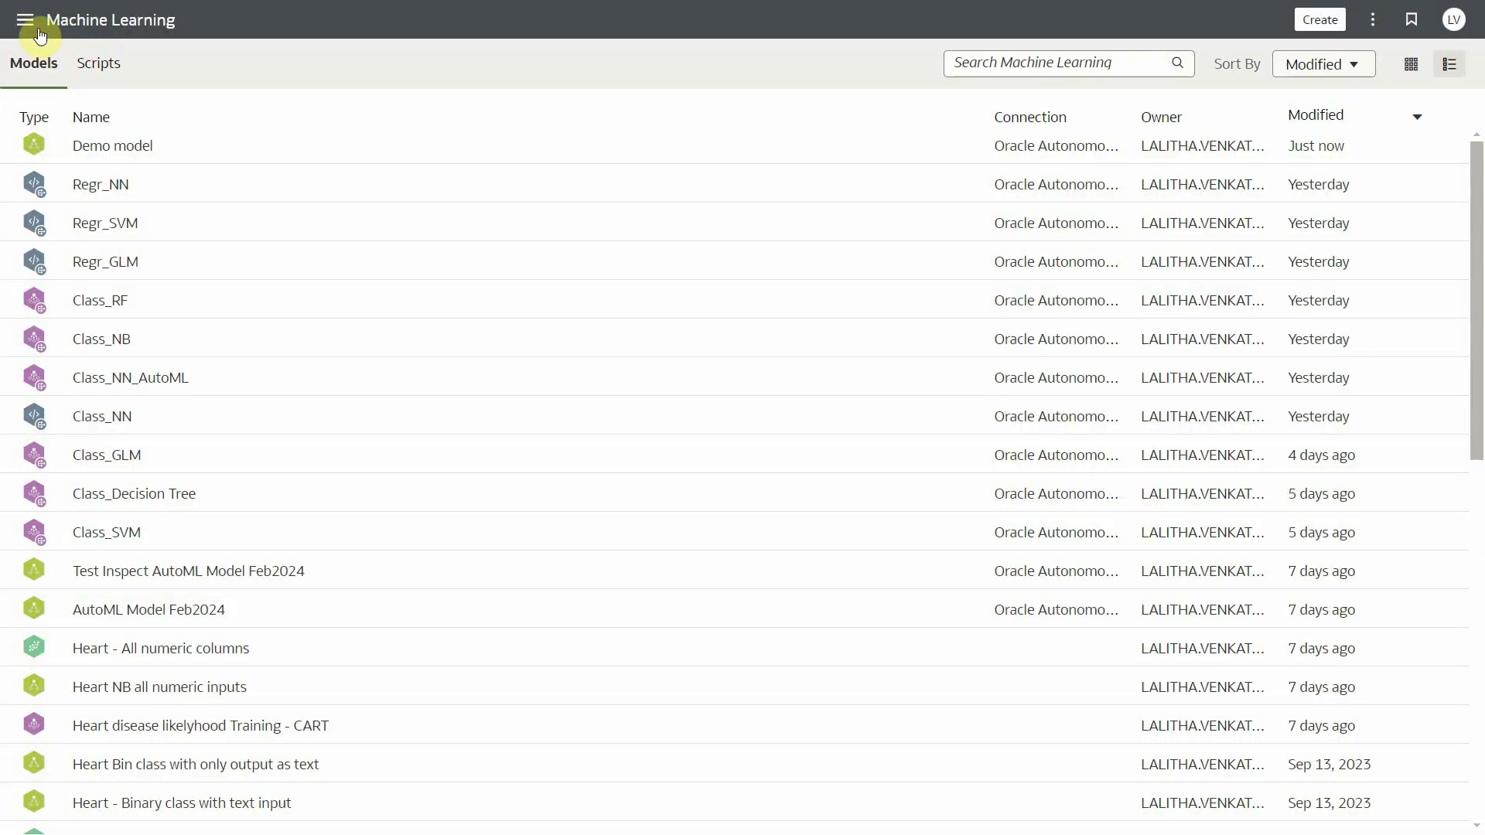
- Open the Train AutoML model flow from the Data page's Data Flows list
{"action": "left_click", "coordinate": [25, 19]}
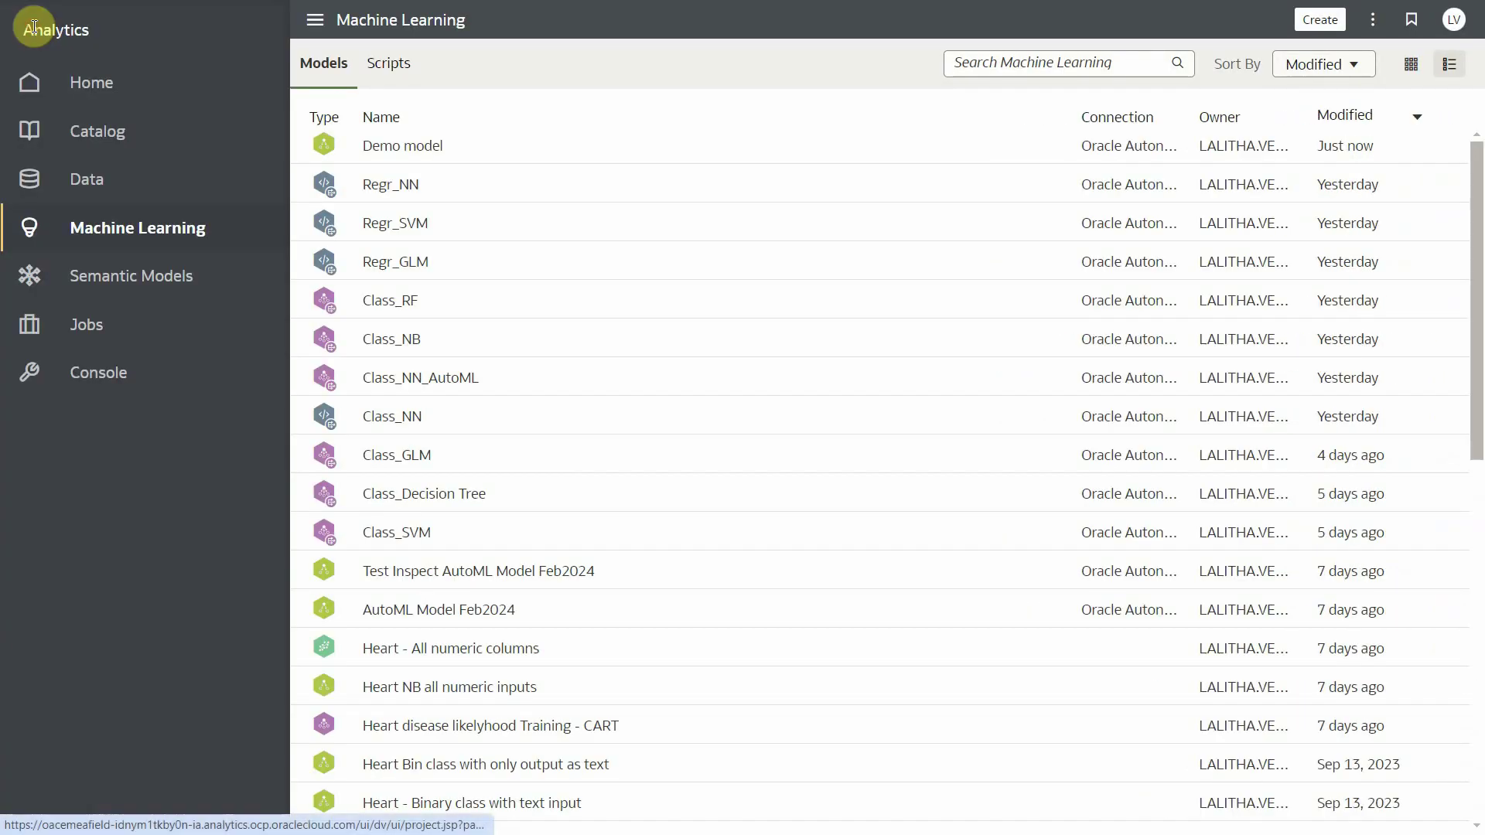
{"action": "left_click", "coordinate": [87, 179]}
{"action": "left_click", "coordinate": [221, 69]}
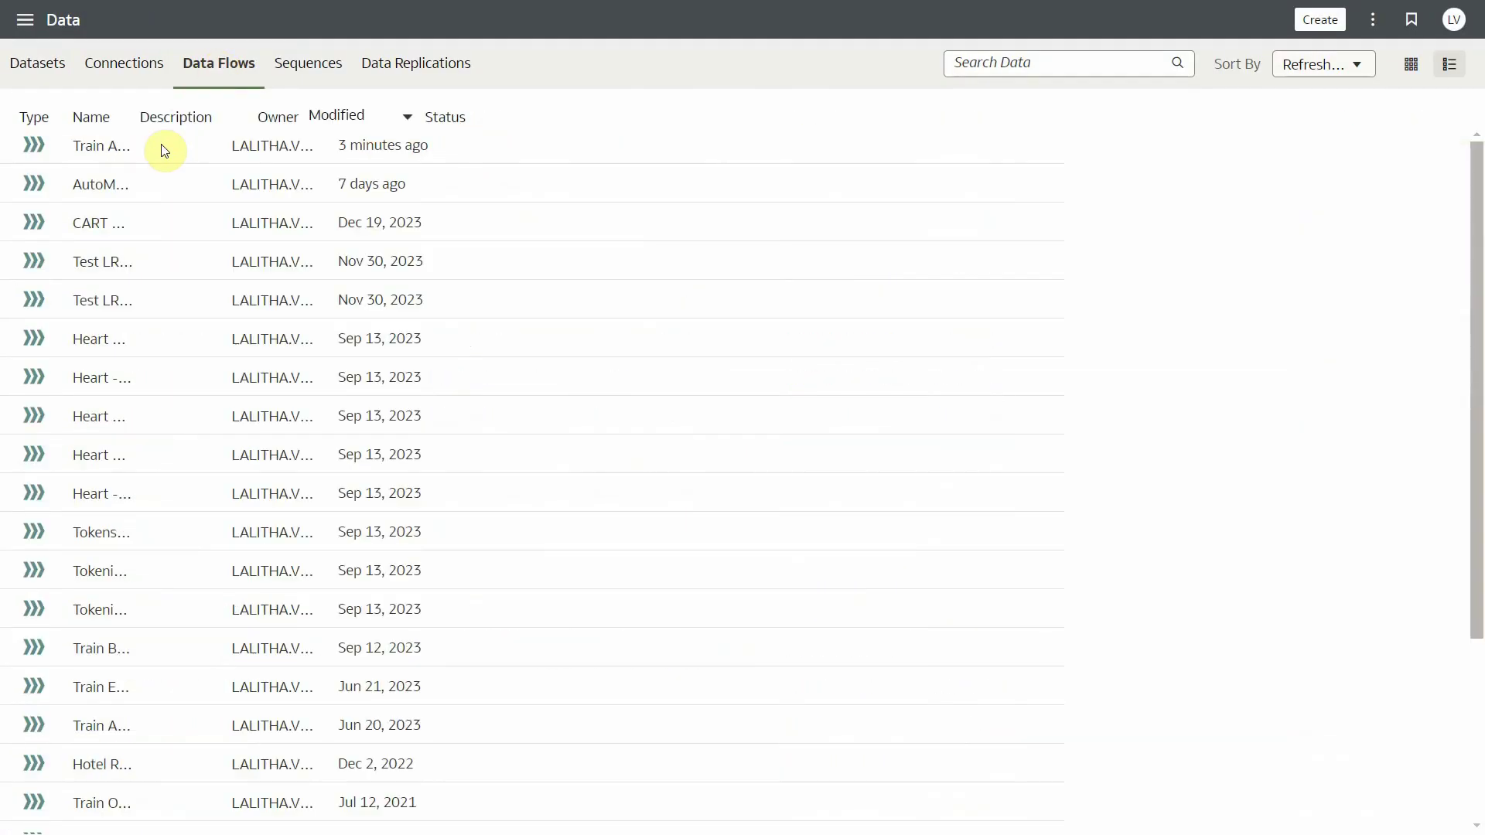
{"action": "left_click", "coordinate": [120, 150]}
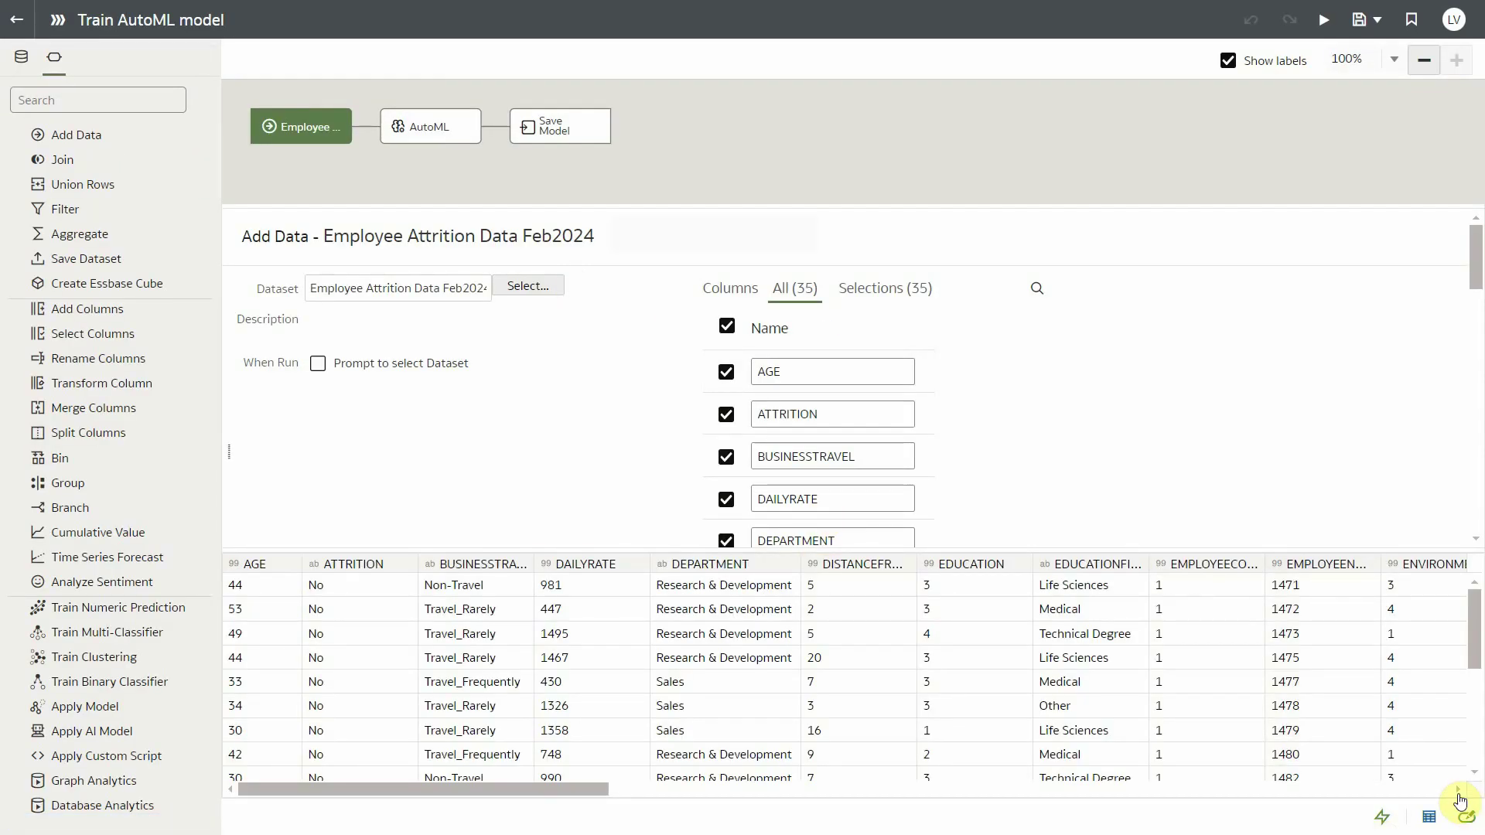
- Uncheck DAILYRATE, EMPLOYEECOUNT, HOURLYRATE, OVER18 and PERCENTSALARYHIKE, then save and rerun the flow
{"action": "left_click", "coordinate": [1429, 817]}
{"action": "left_click", "coordinate": [735, 500]}
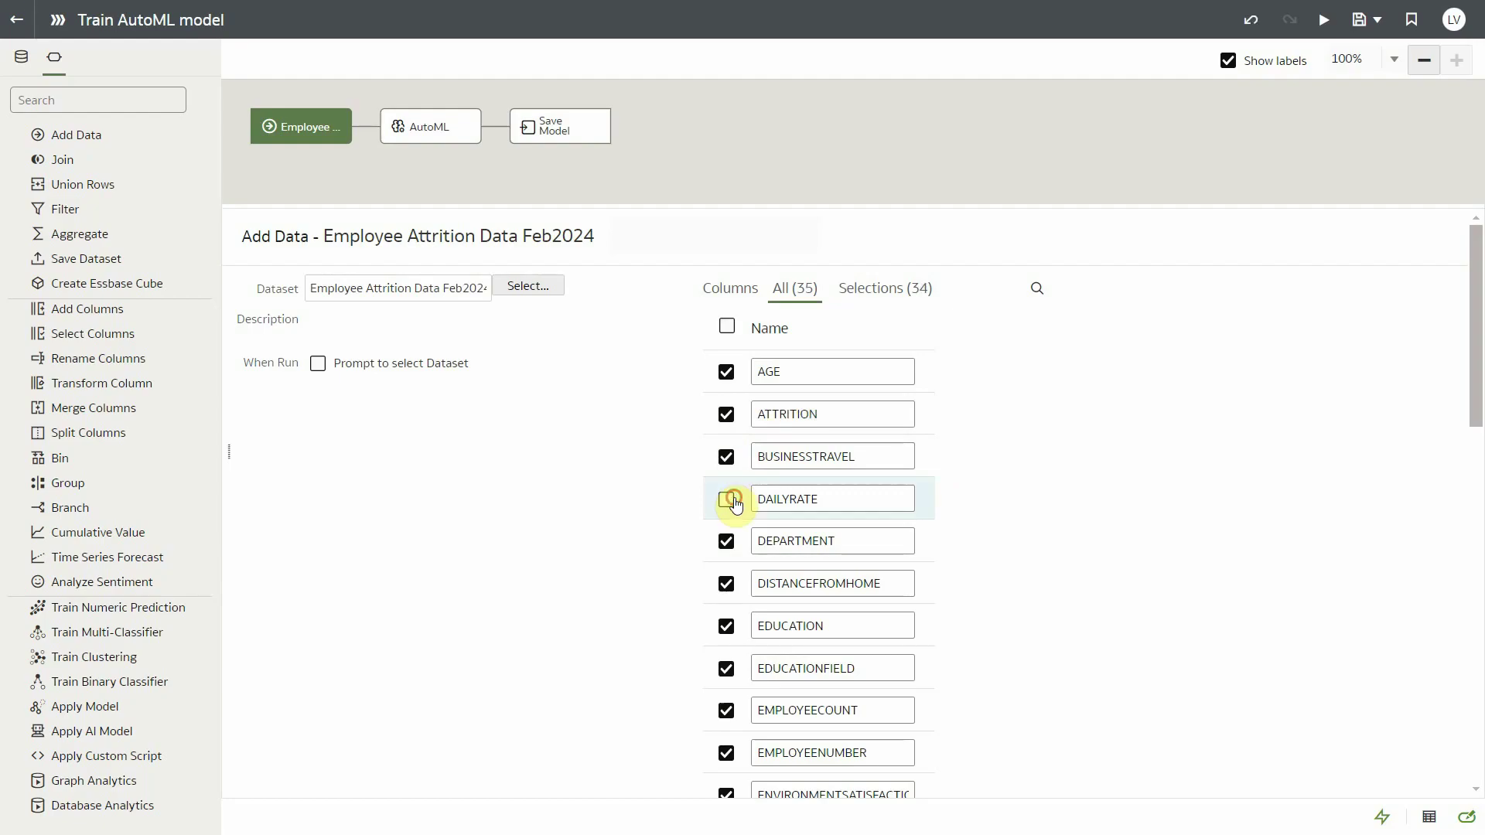
{"action": "left_click", "coordinate": [727, 716]}
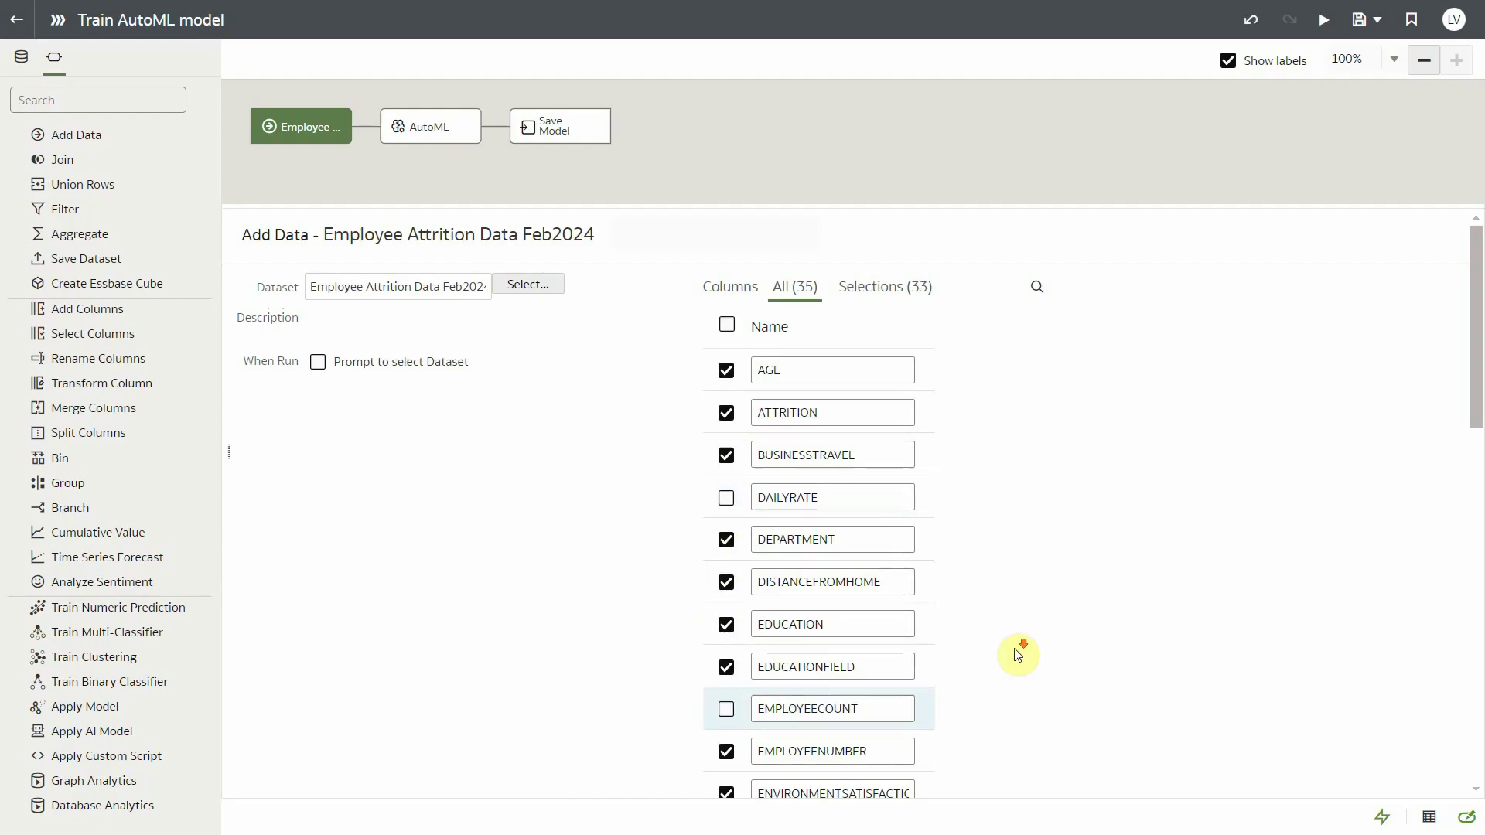
{"action": "scroll", "coordinate": [1017, 653], "scroll_direction": "down", "scroll_amount": 6}
{"action": "left_click", "coordinate": [727, 399]}
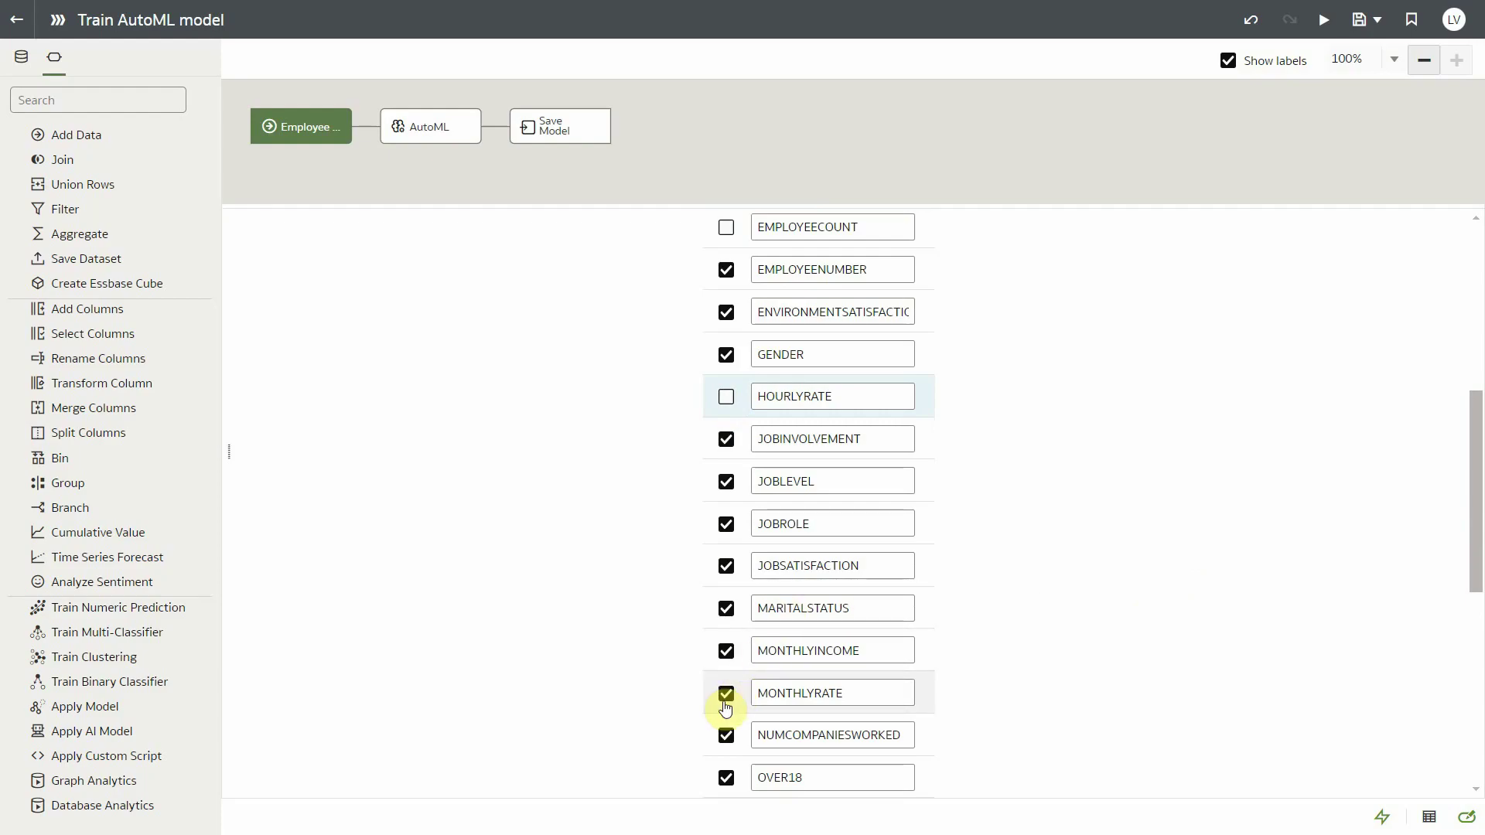
{"action": "left_click", "coordinate": [726, 775]}
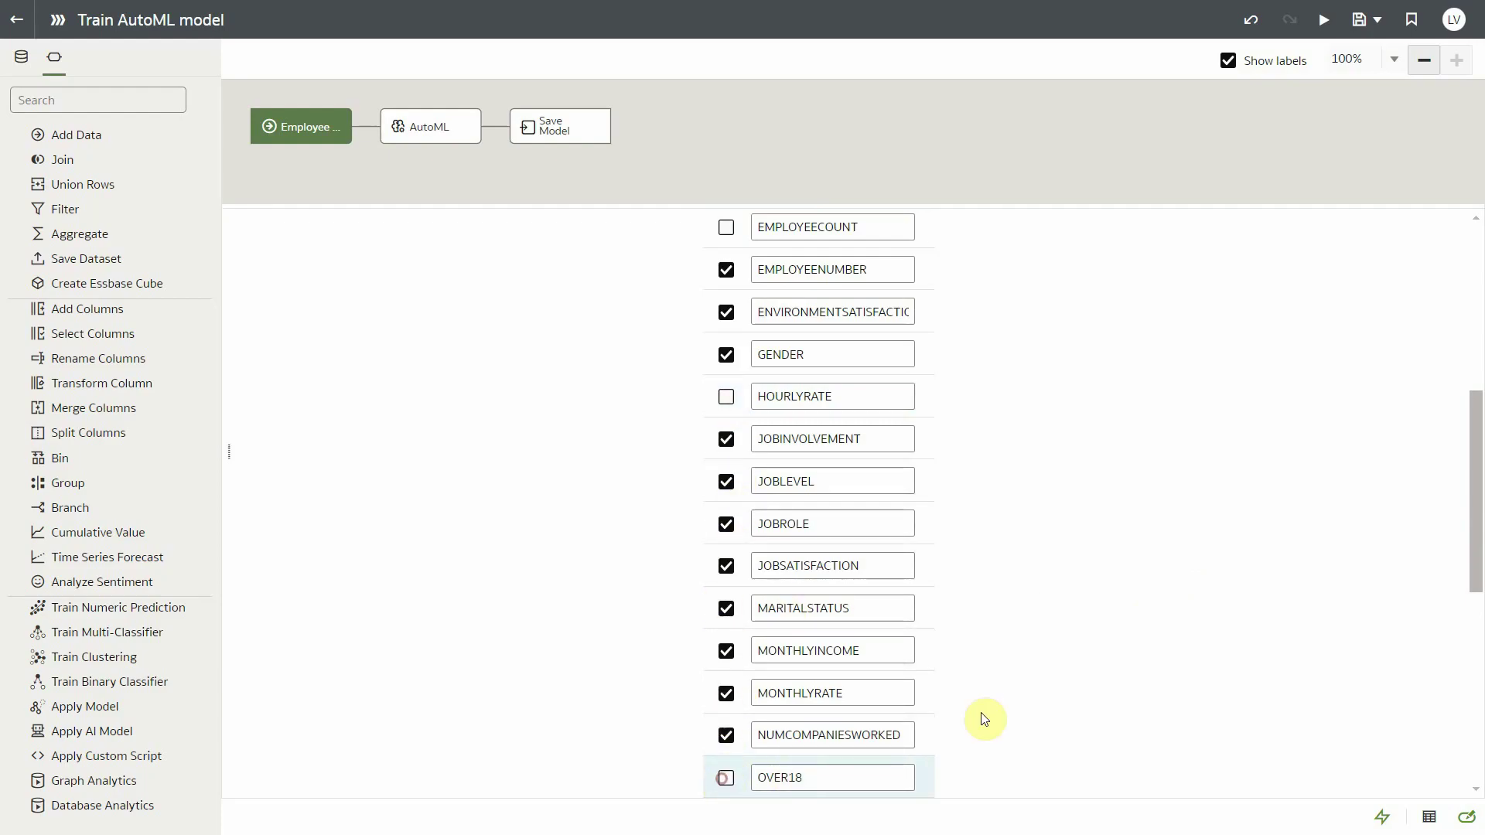
{"action": "scroll", "coordinate": [983, 717], "scroll_direction": "down", "scroll_amount": 2}
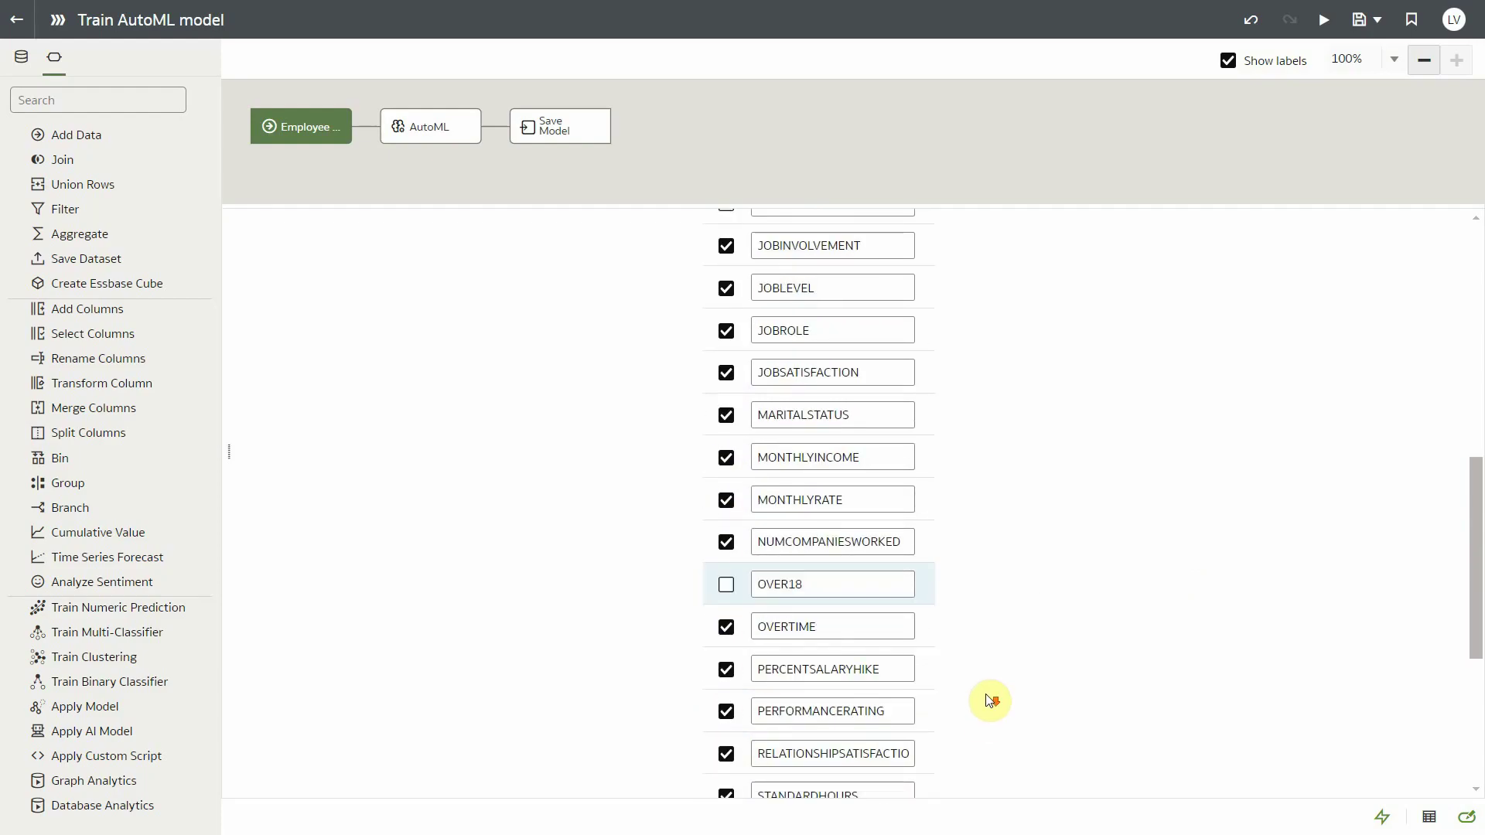
{"action": "left_click", "coordinate": [727, 672]}
{"action": "left_click", "coordinate": [1361, 23]}
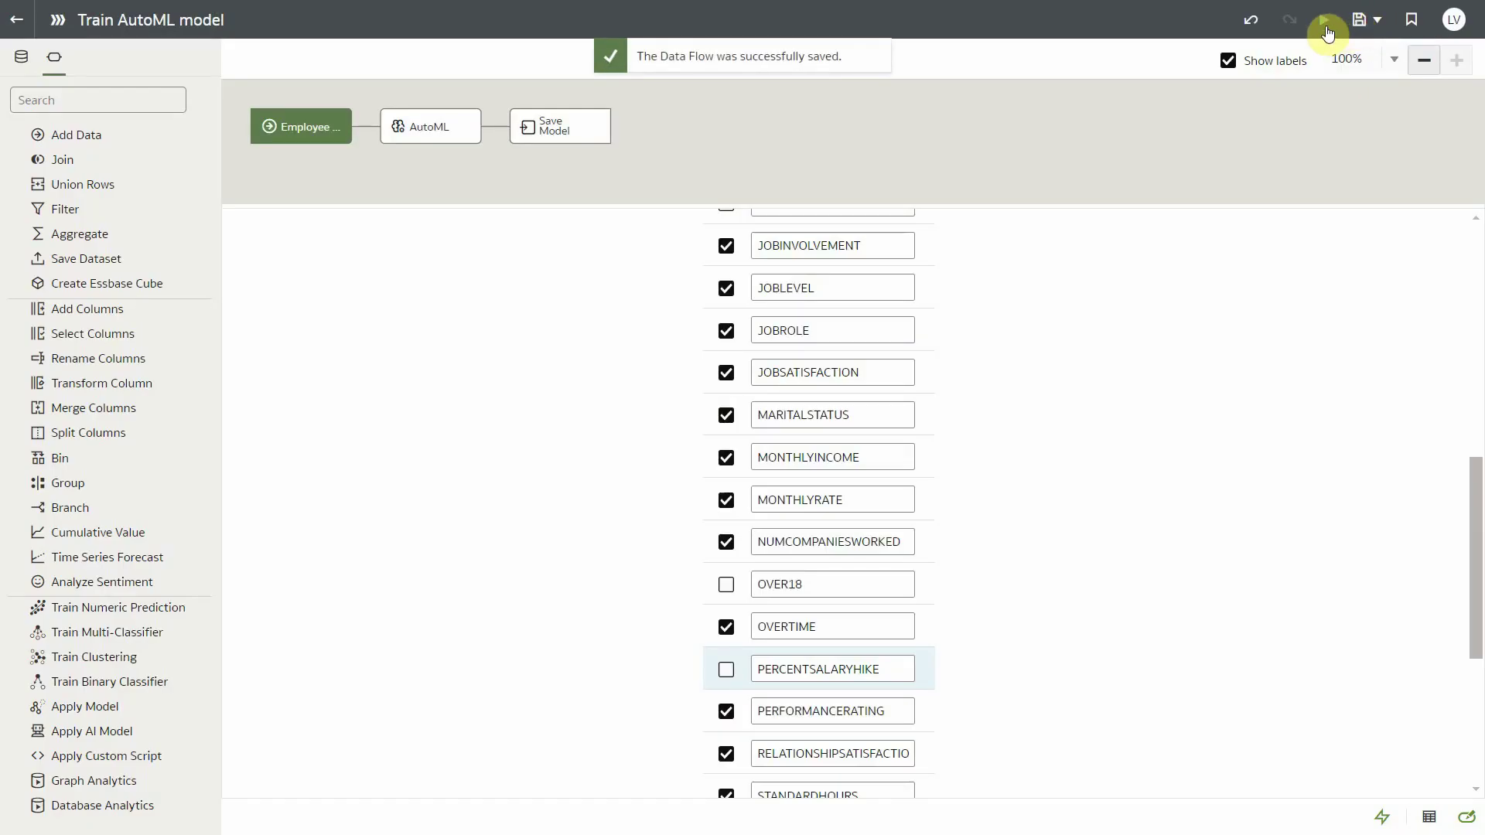
{"action": "left_click", "coordinate": [1324, 22]}
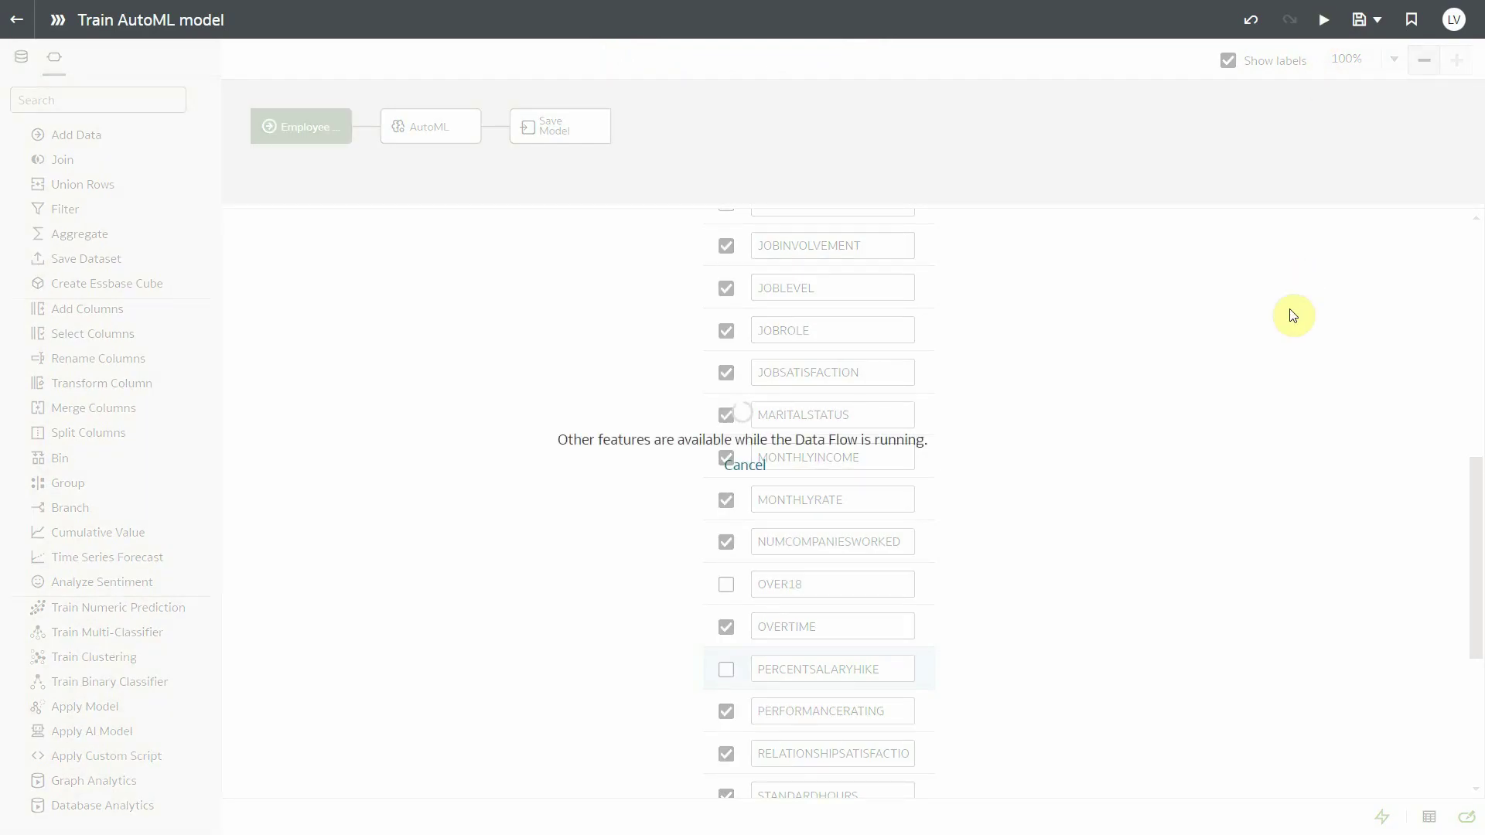
- Inspect the retrained Demo model's Quality tab: 87% accuracy, 83% precision, 45% recall
{"action": "left_click", "coordinate": [16, 19]}
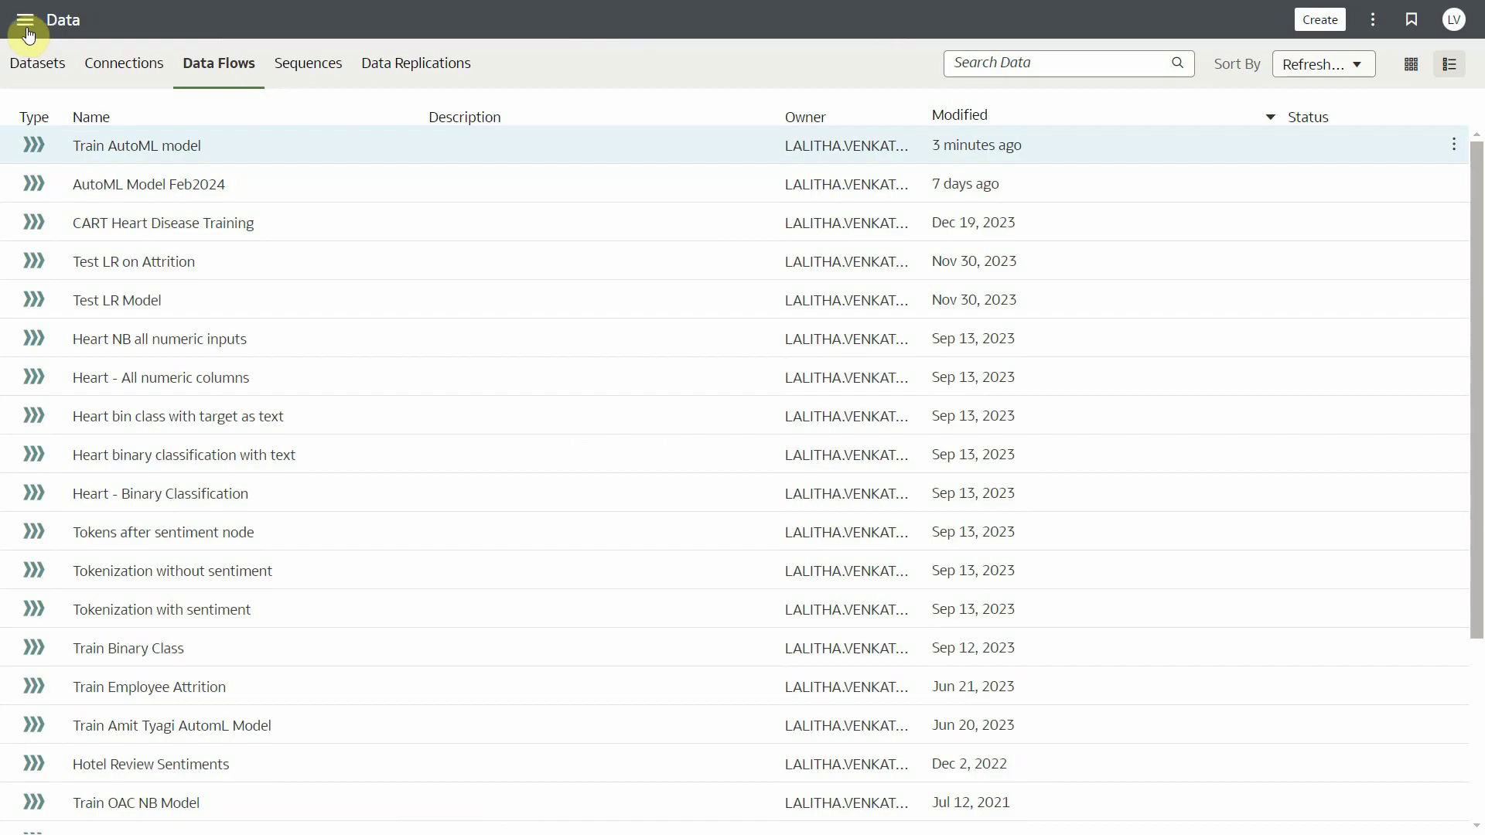
{"action": "left_click", "coordinate": [25, 28]}
{"action": "left_click", "coordinate": [124, 240]}
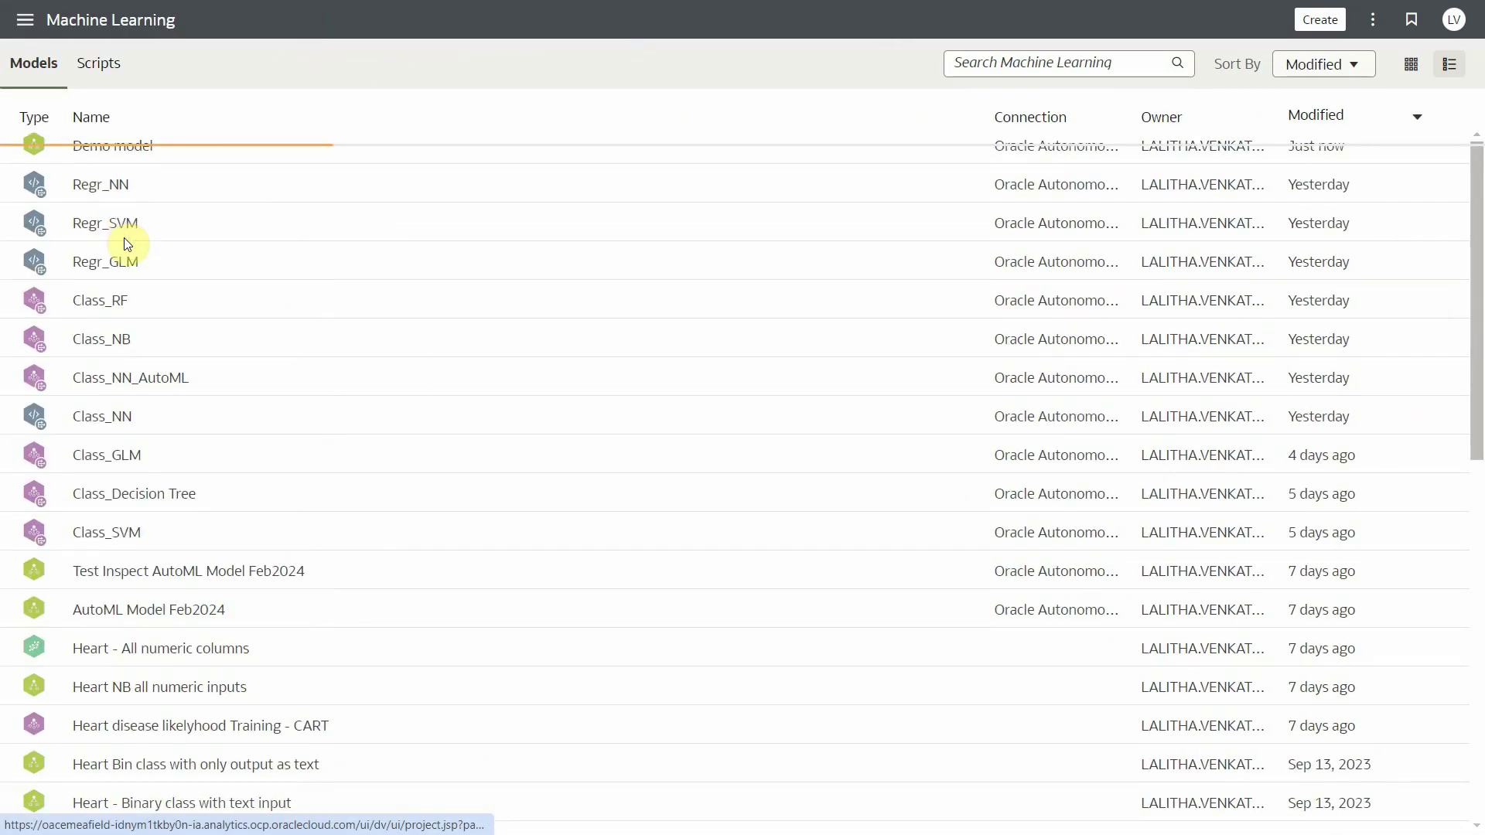
{"action": "right_click", "coordinate": [138, 149]}
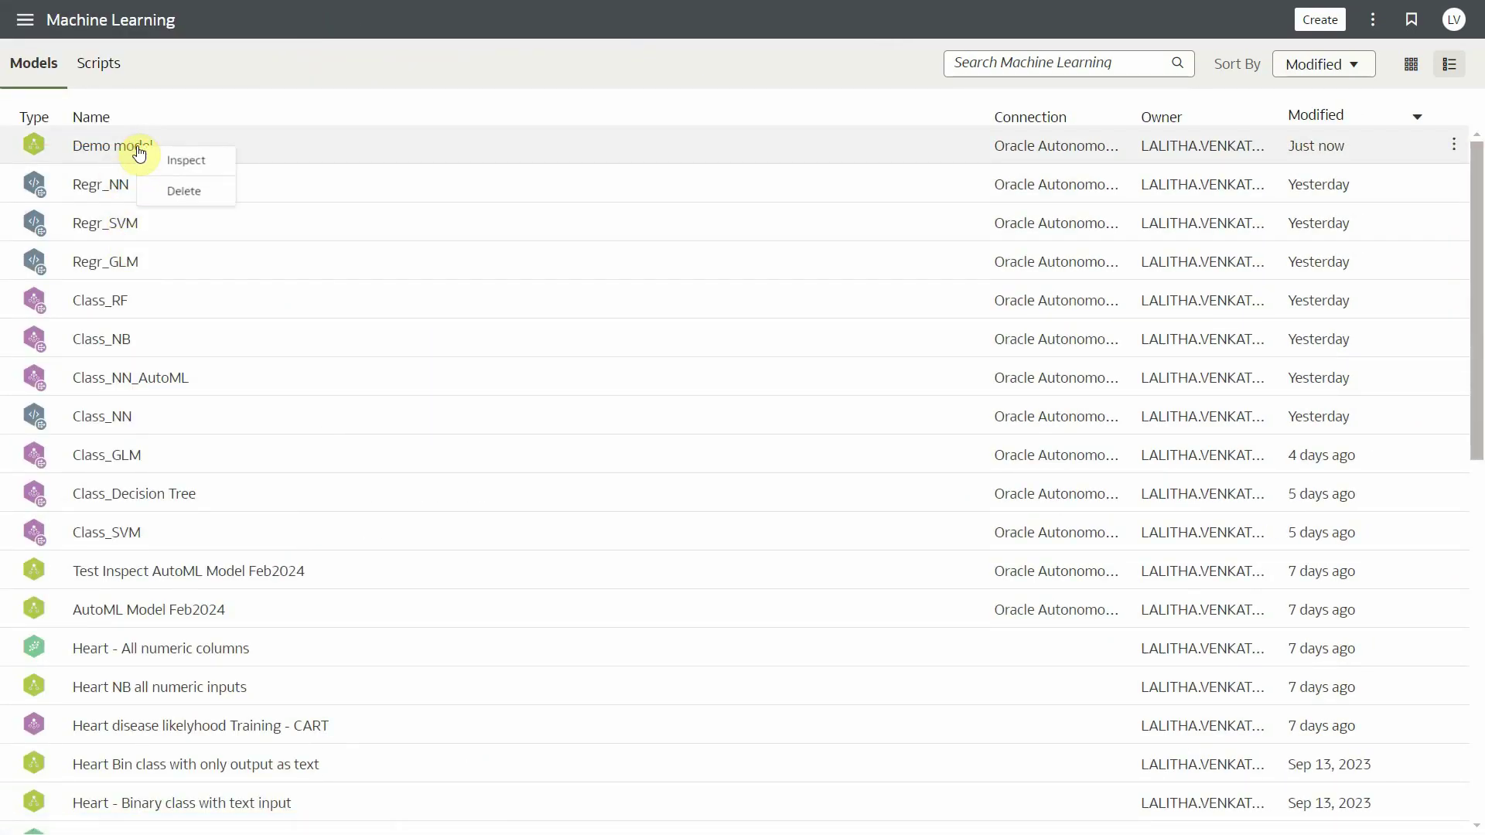
{"action": "left_click", "coordinate": [167, 162]}
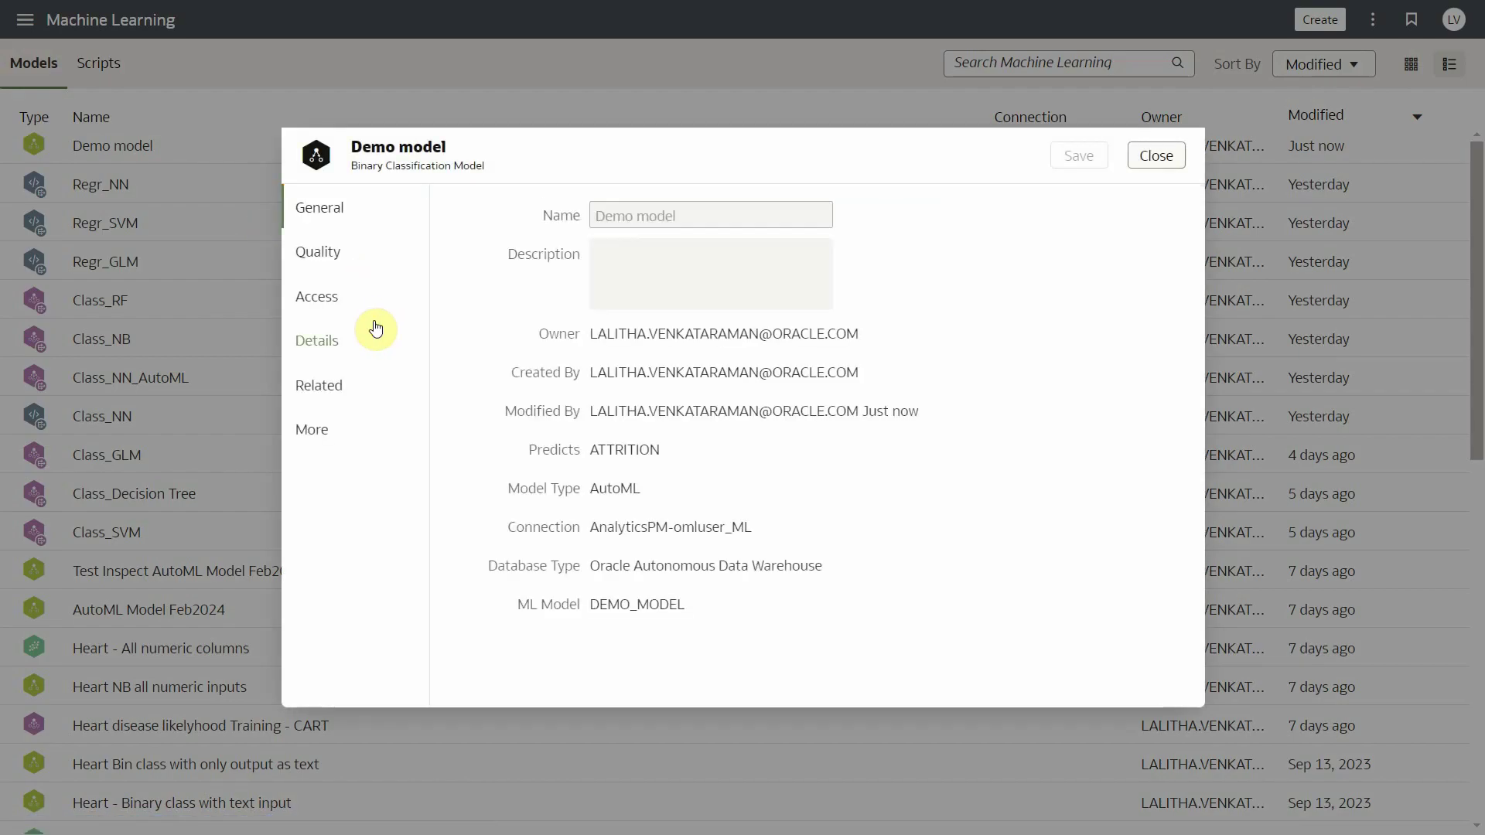
{"action": "left_click", "coordinate": [315, 252]}
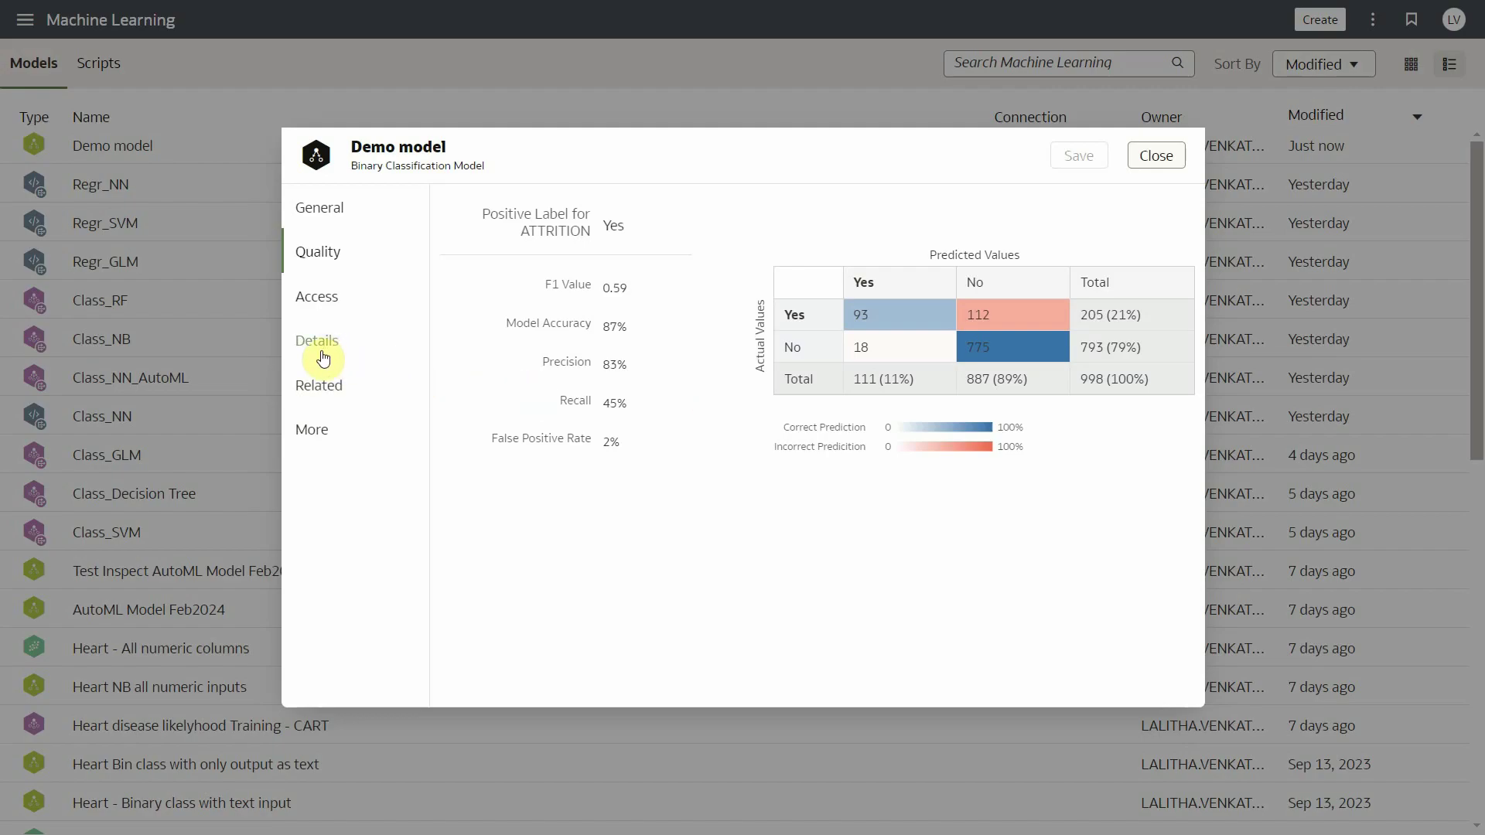
- Open Demo_model.Confusion Matrix from the model's Related data in a new workbook
{"action": "left_click", "coordinate": [321, 385]}
{"action": "left_click", "coordinate": [319, 434]}
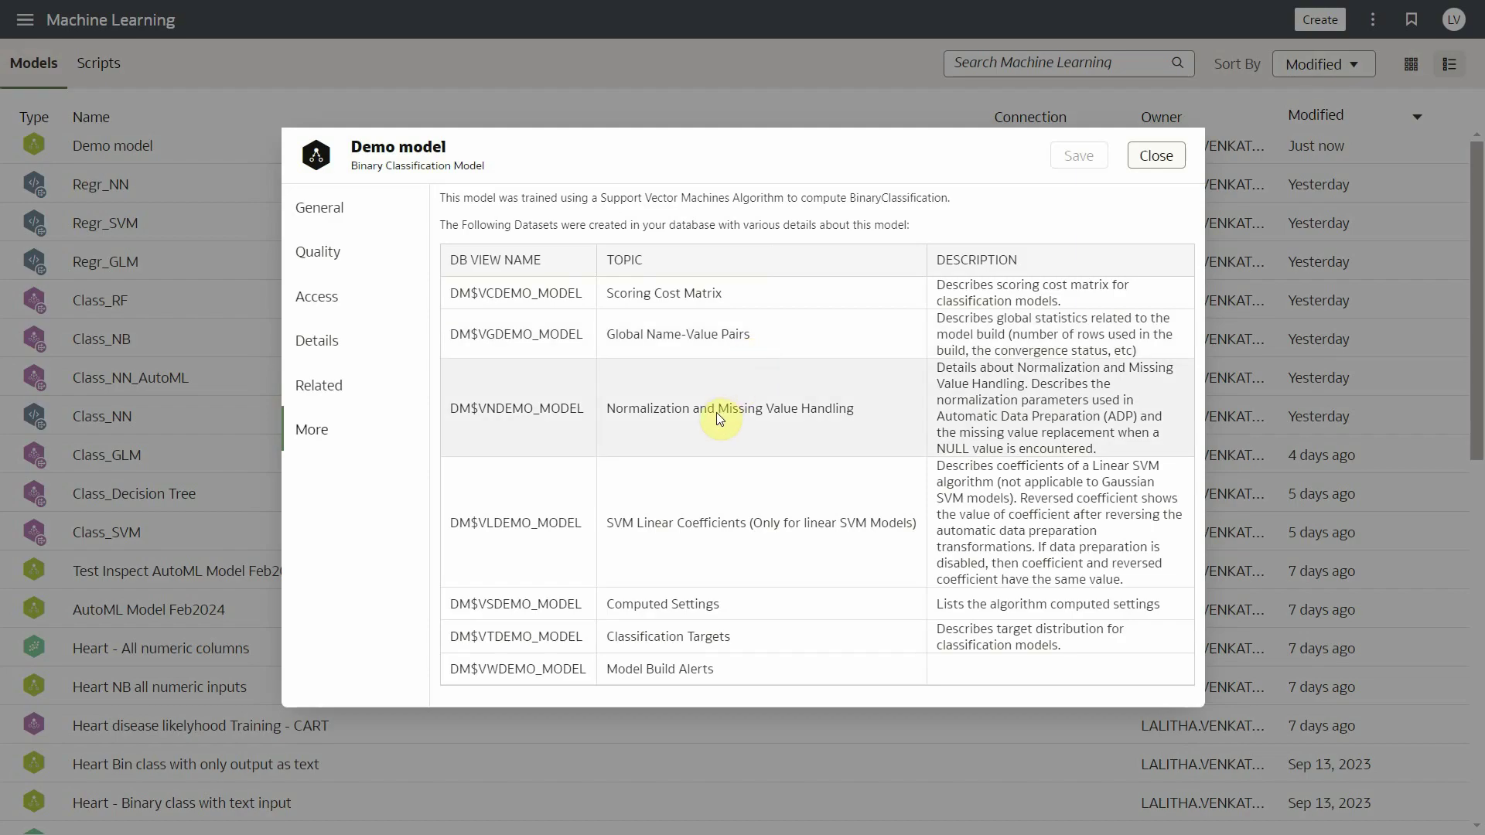
{"action": "left_click", "coordinate": [333, 387]}
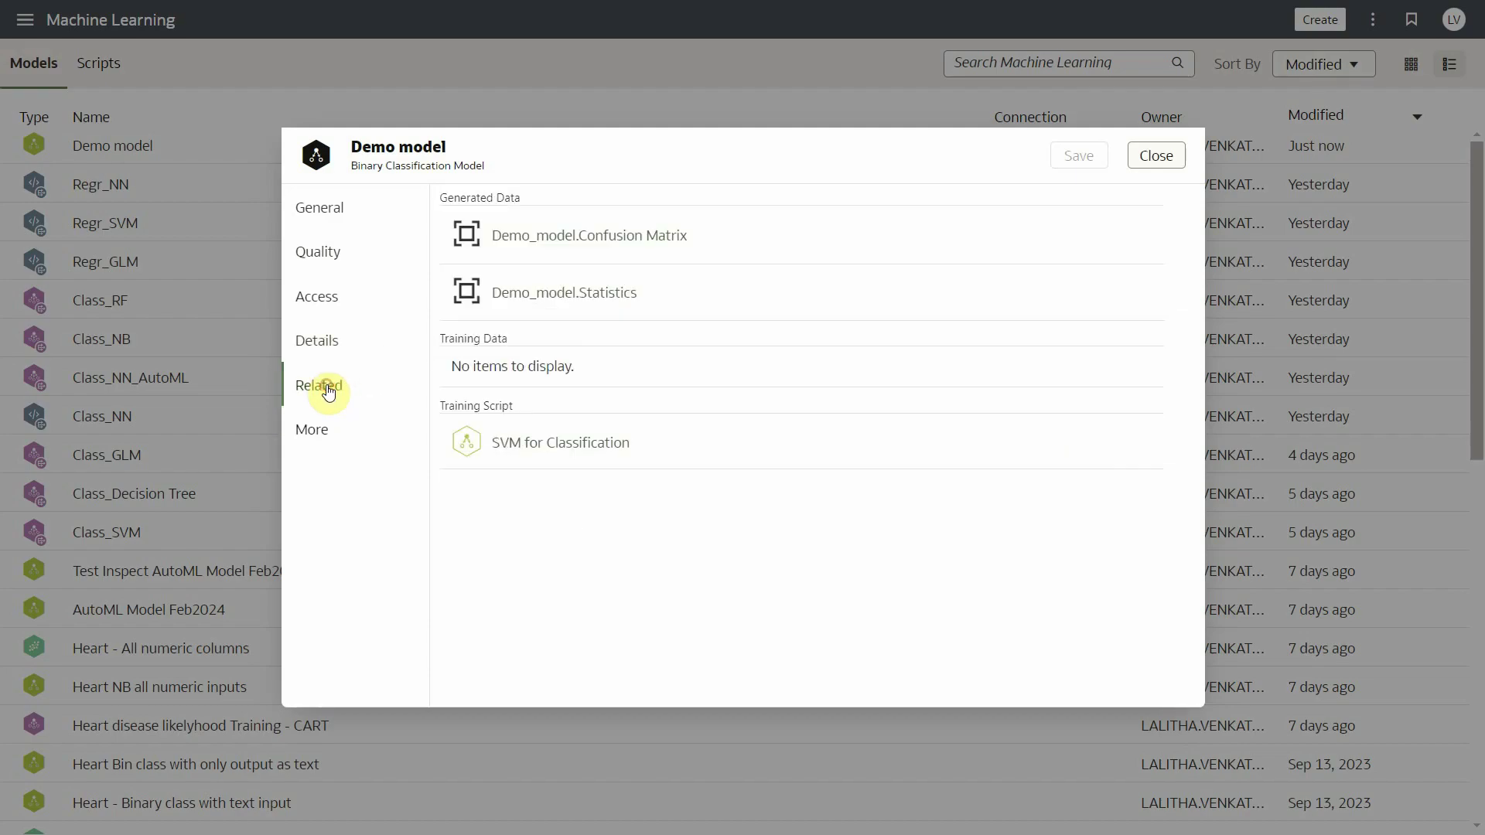
{"action": "left_click", "coordinate": [640, 248]}
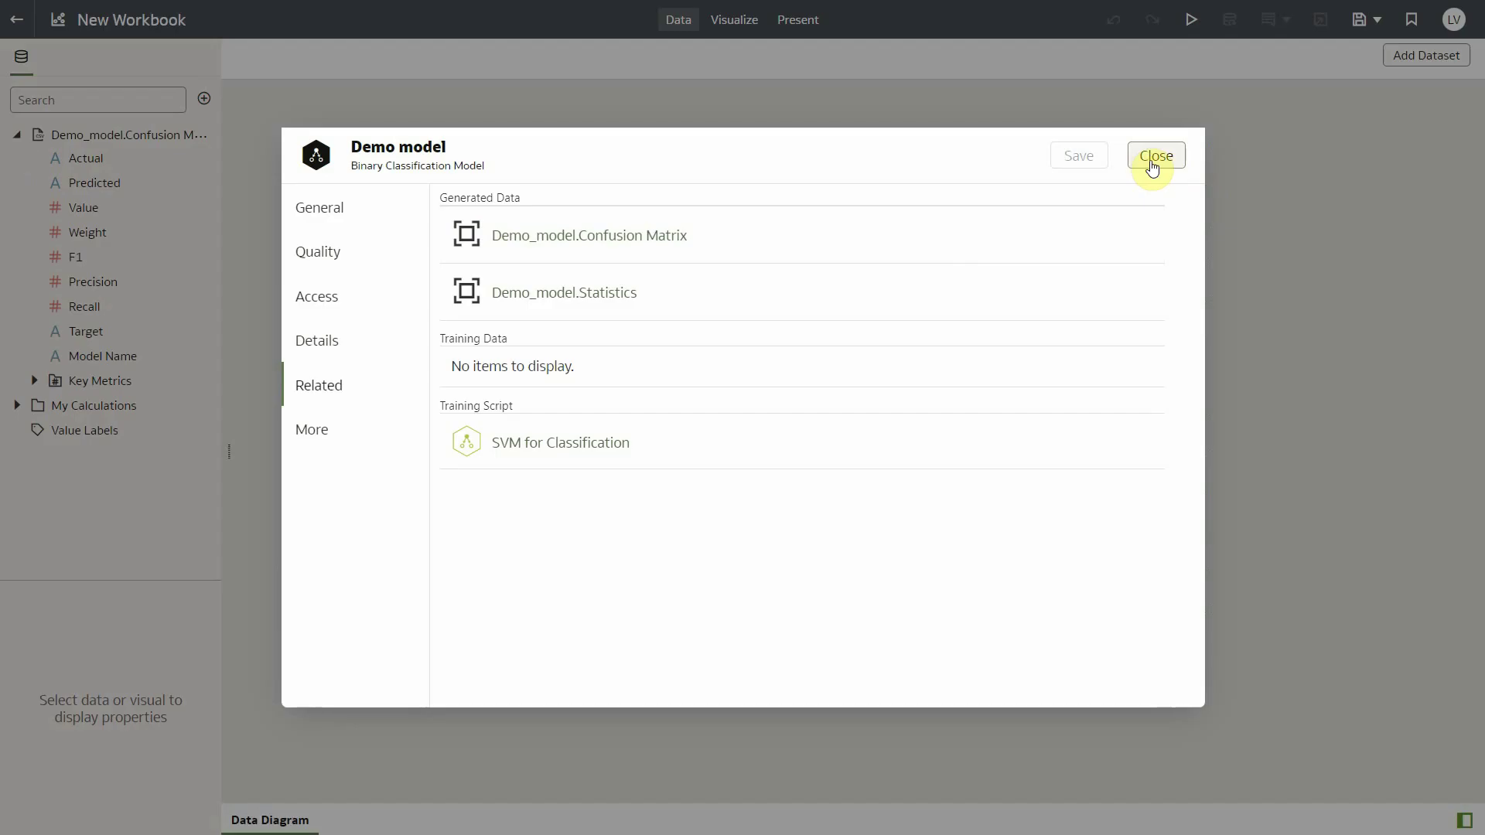
- Create a pivot table of Value by Actual and Predicted on the Visualize canvas
{"action": "left_click", "coordinate": [1154, 158]}
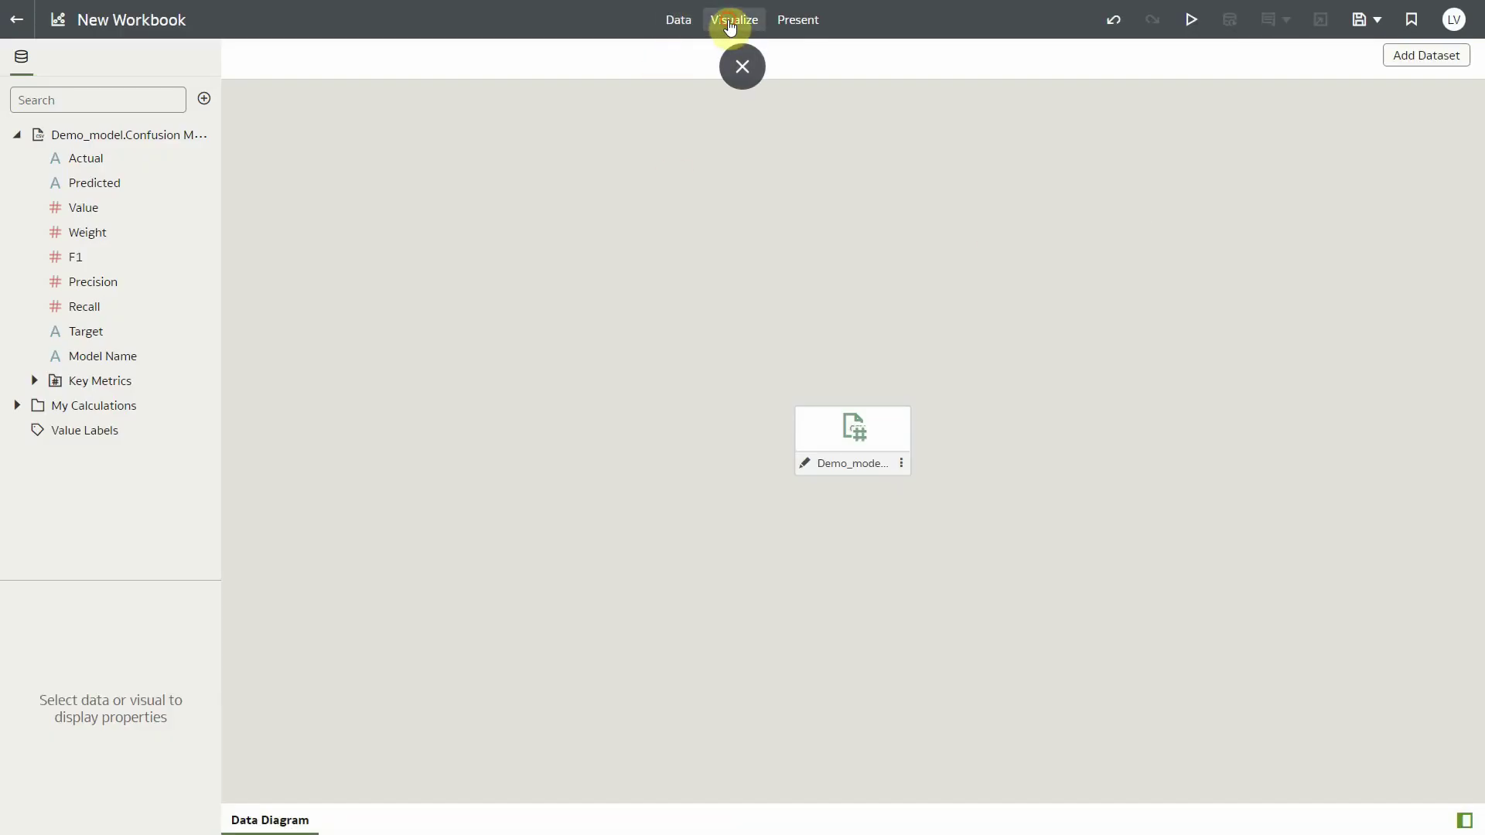
{"action": "left_click", "coordinate": [730, 22]}
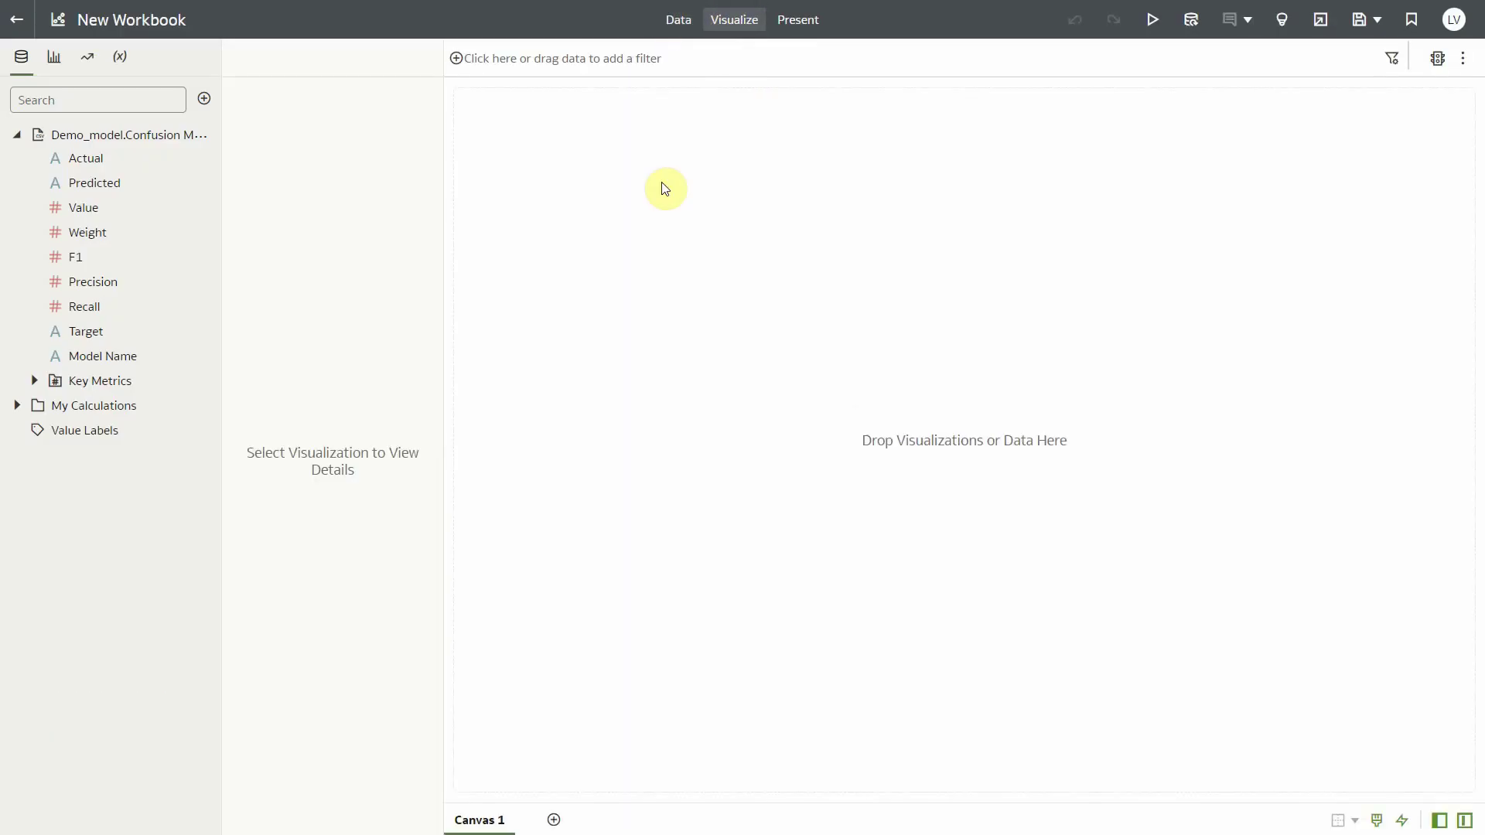
{"action": "left_click", "coordinate": [98, 164]}
{"action": "left_click", "coordinate": [98, 186], "text": "ctrl"}
{"action": "left_click", "coordinate": [96, 214], "text": "ctrl"}
{"action": "right_click", "coordinate": [98, 215]}
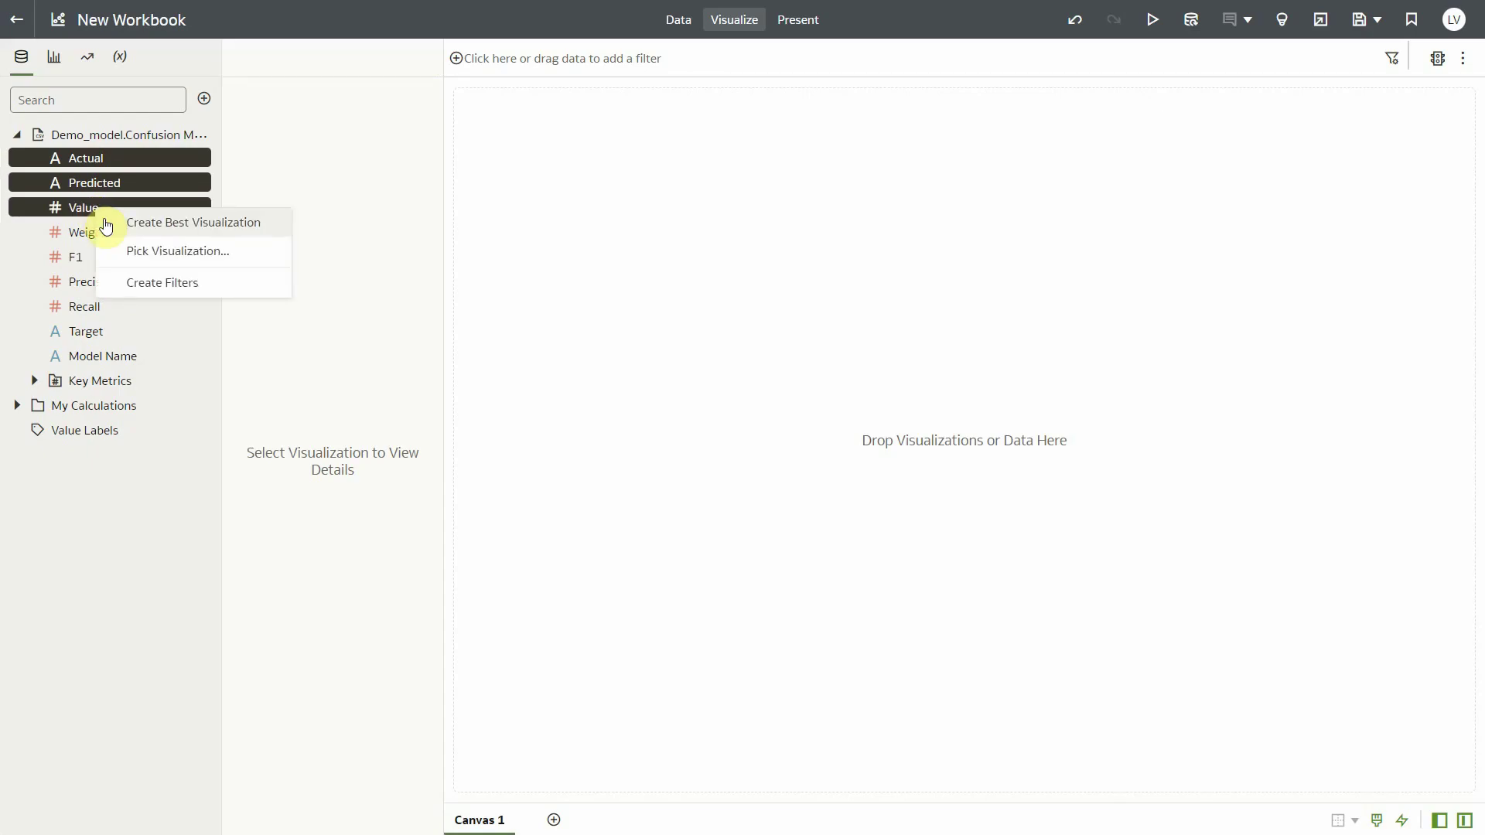
{"action": "left_click", "coordinate": [141, 251]}
{"action": "left_click", "coordinate": [127, 439]}
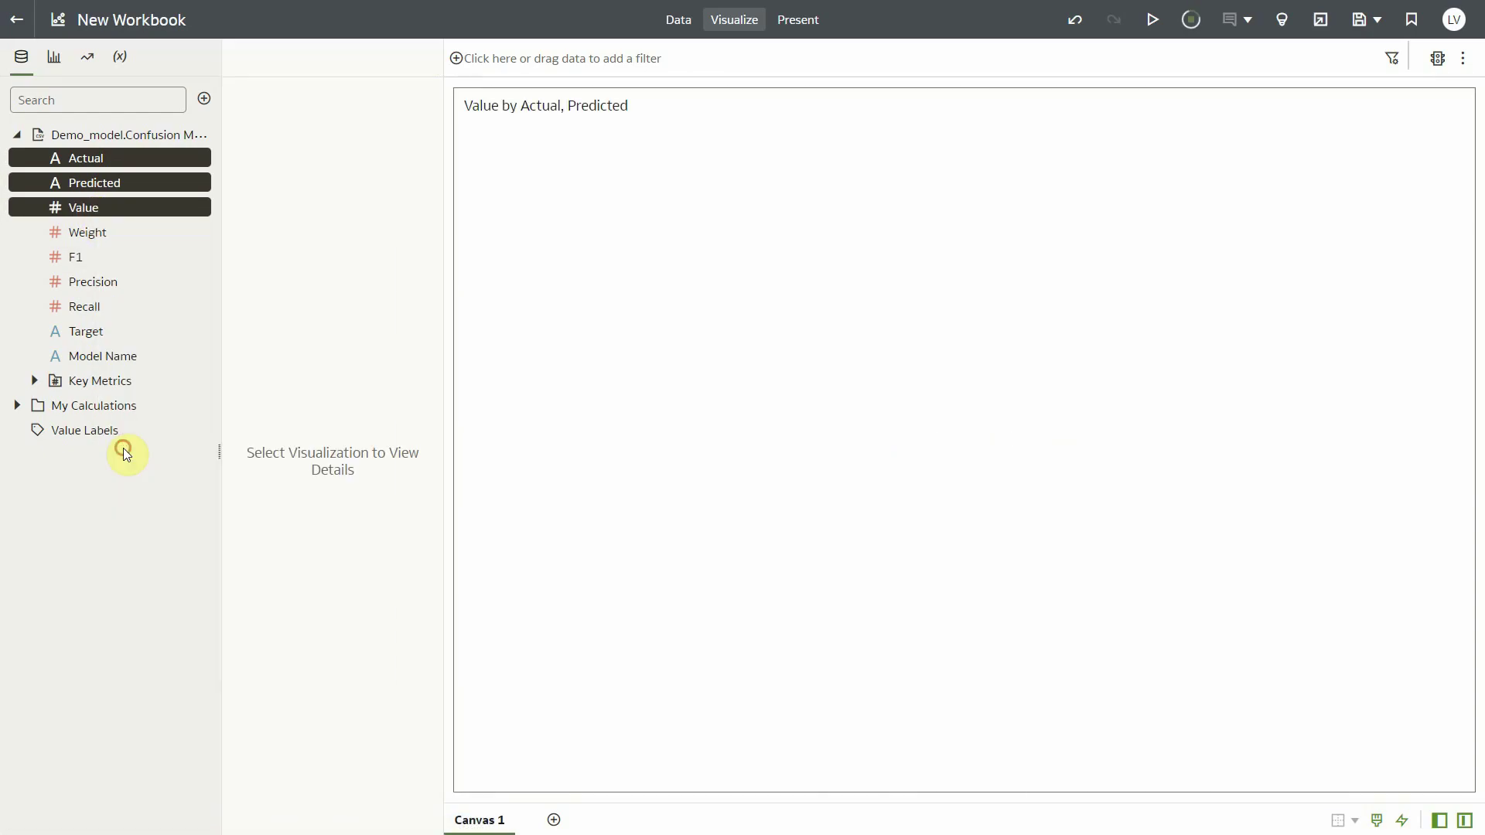
- Display the pivot's Value measure as Percent Of
{"action": "left_click", "coordinate": [427, 59]}
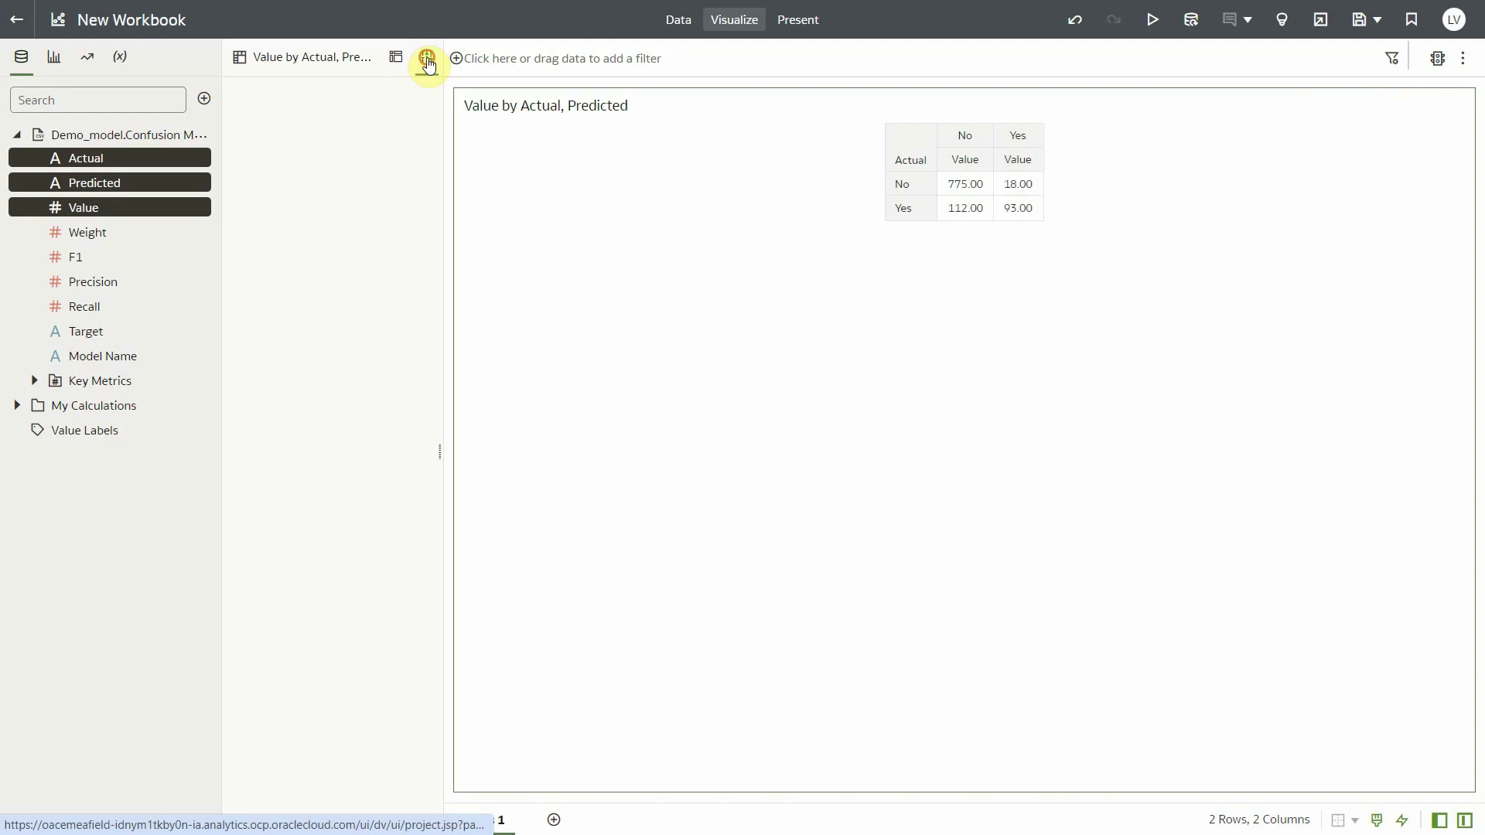
{"action": "left_click", "coordinate": [343, 94]}
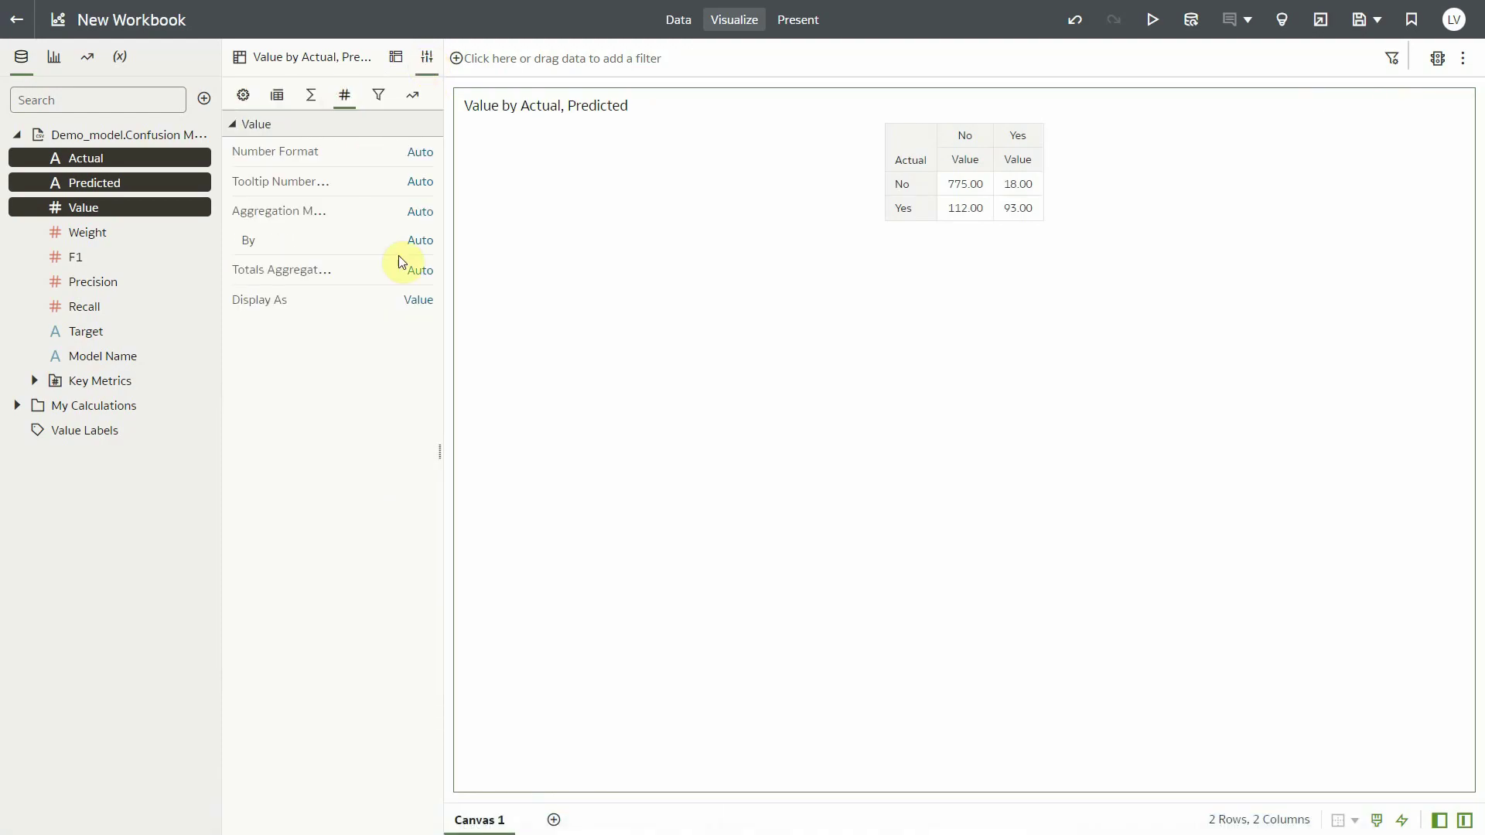
{"action": "left_click", "coordinate": [417, 303]}
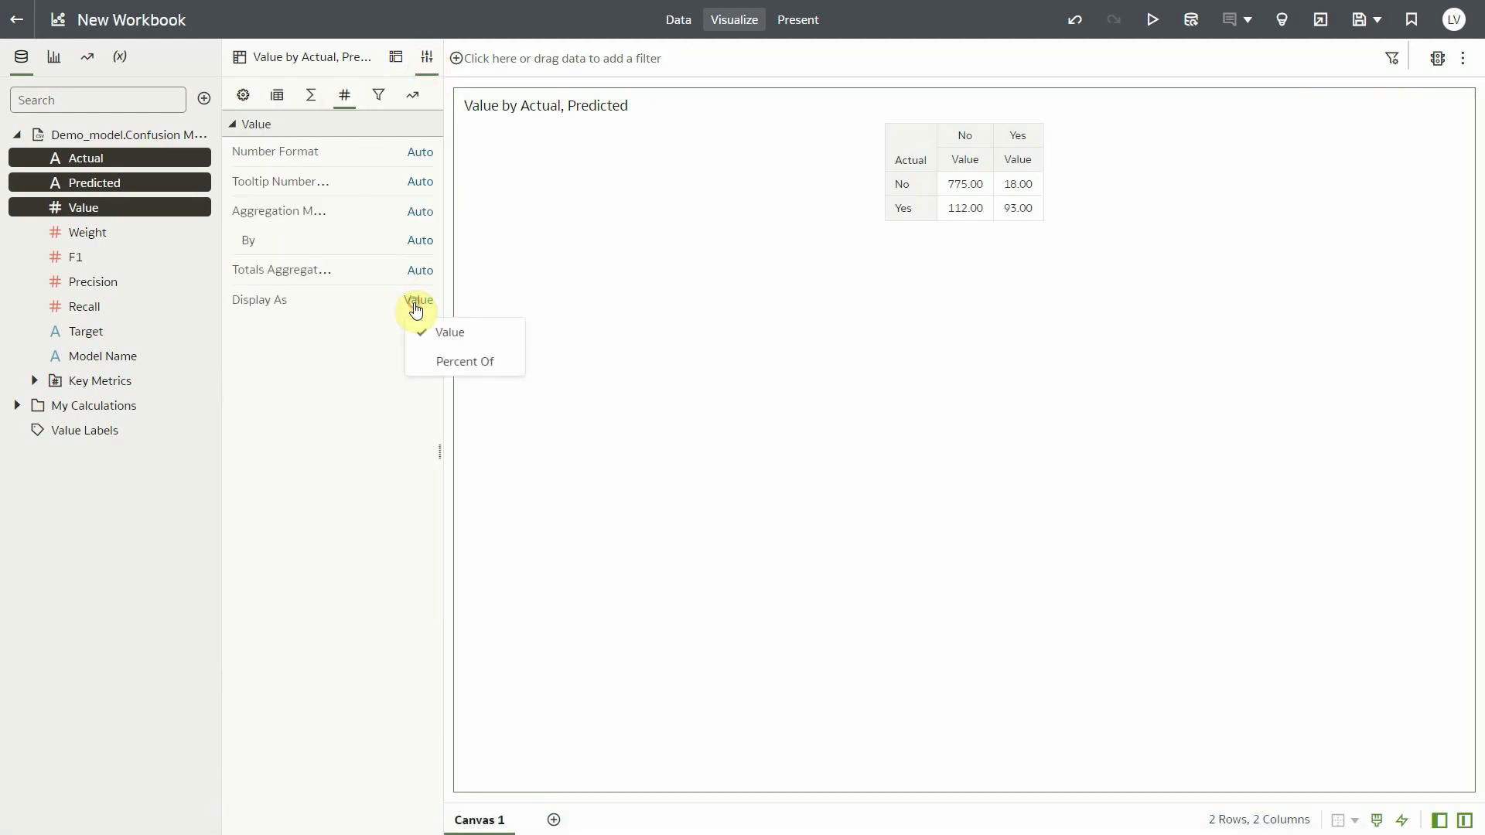
{"action": "left_click", "coordinate": [469, 361]}
- Add grand totals for both rows and columns to the pivot
{"action": "left_click", "coordinate": [312, 96]}
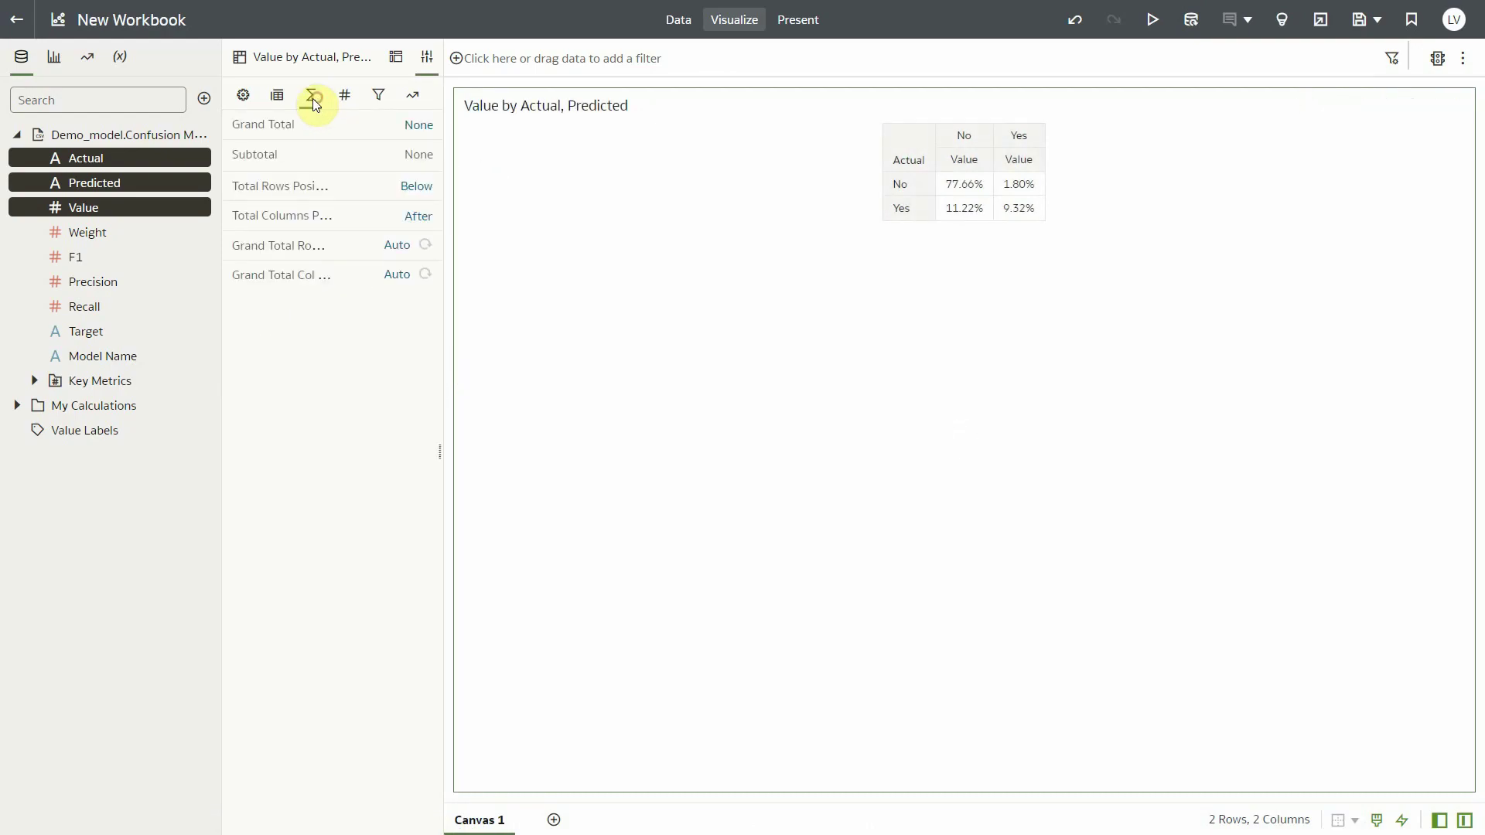
{"action": "left_click", "coordinate": [419, 128]}
{"action": "left_click", "coordinate": [421, 156]}
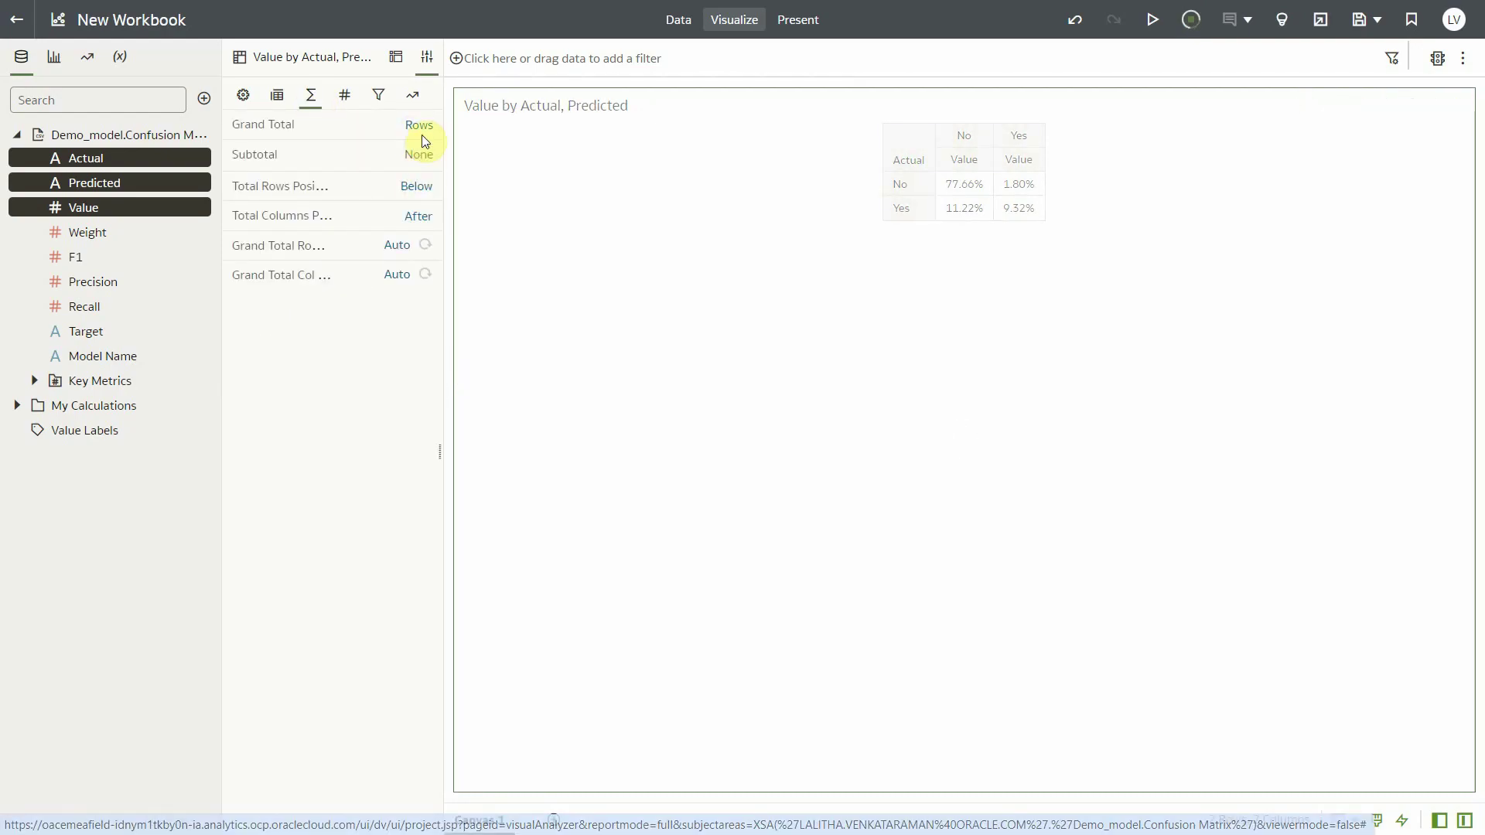
{"action": "left_click", "coordinate": [419, 128]}
{"action": "left_click", "coordinate": [421, 183]}
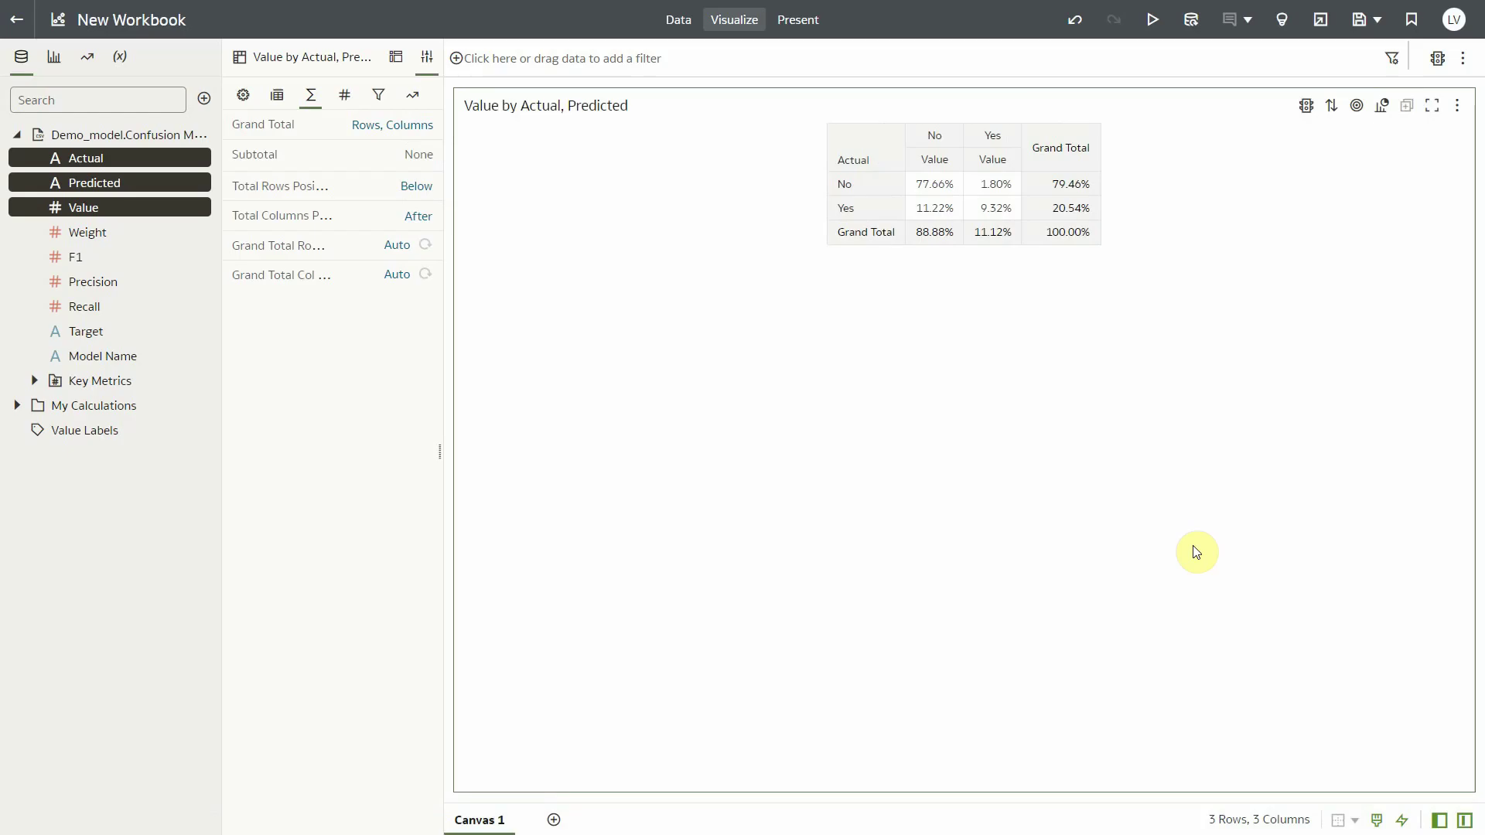